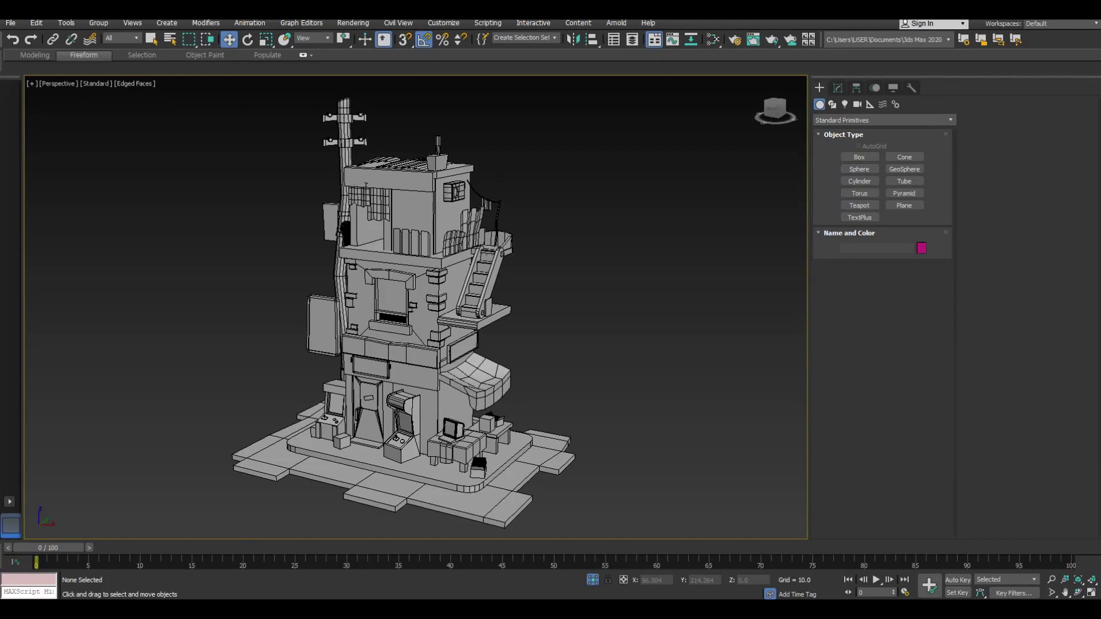
Switch to a four-viewport layout and draw the Line002 spline up the building's front.
left_click(860, 181)
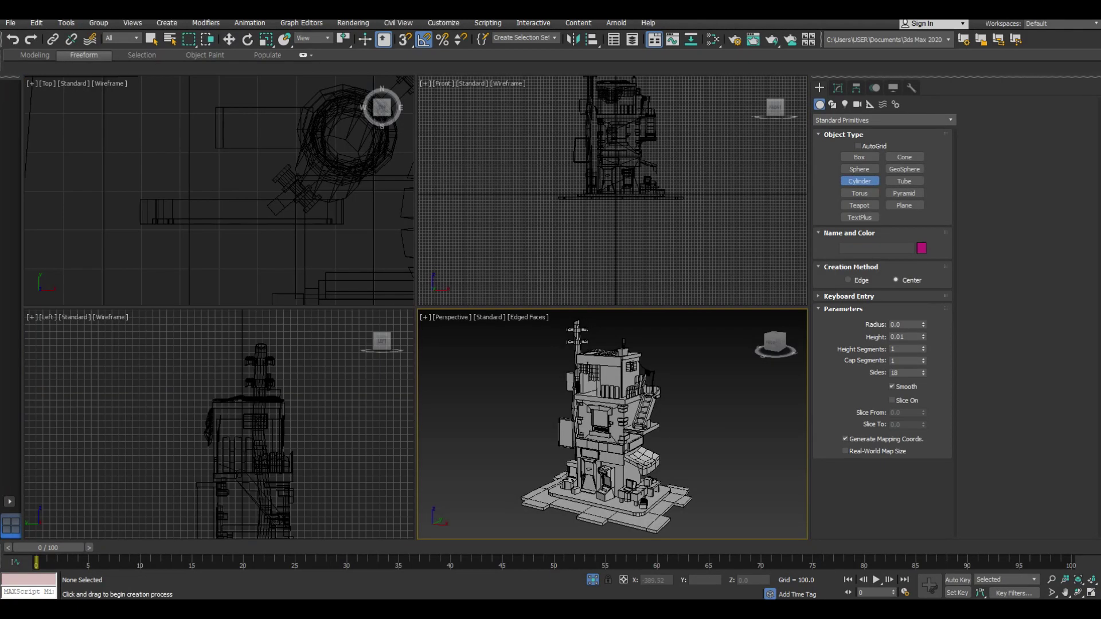
key("alt+w")
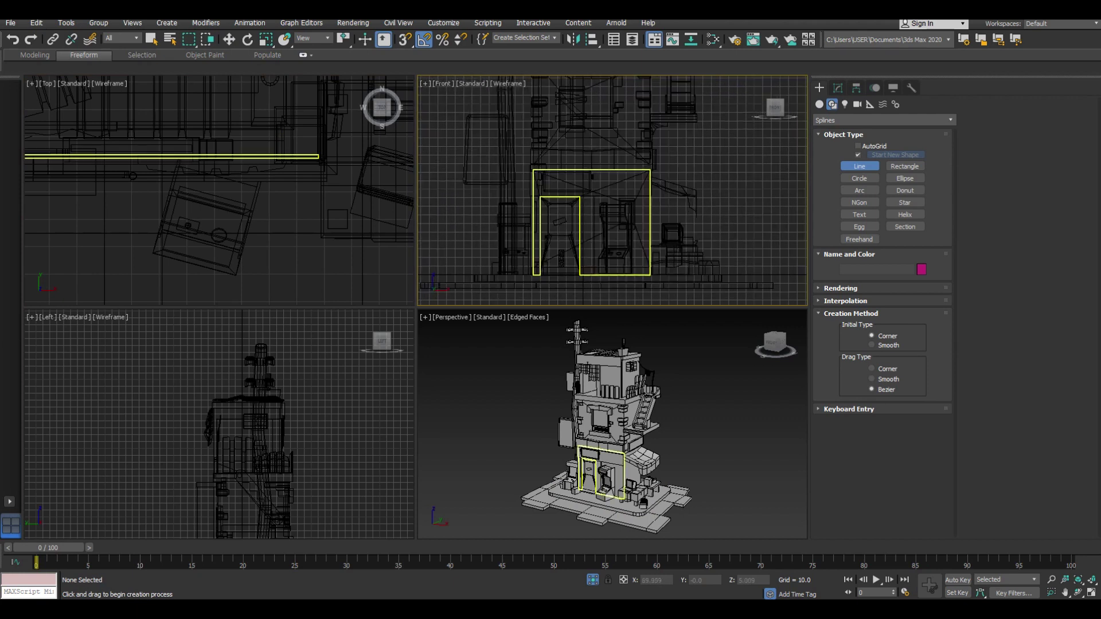
scroll(632, 163, "up", 2)
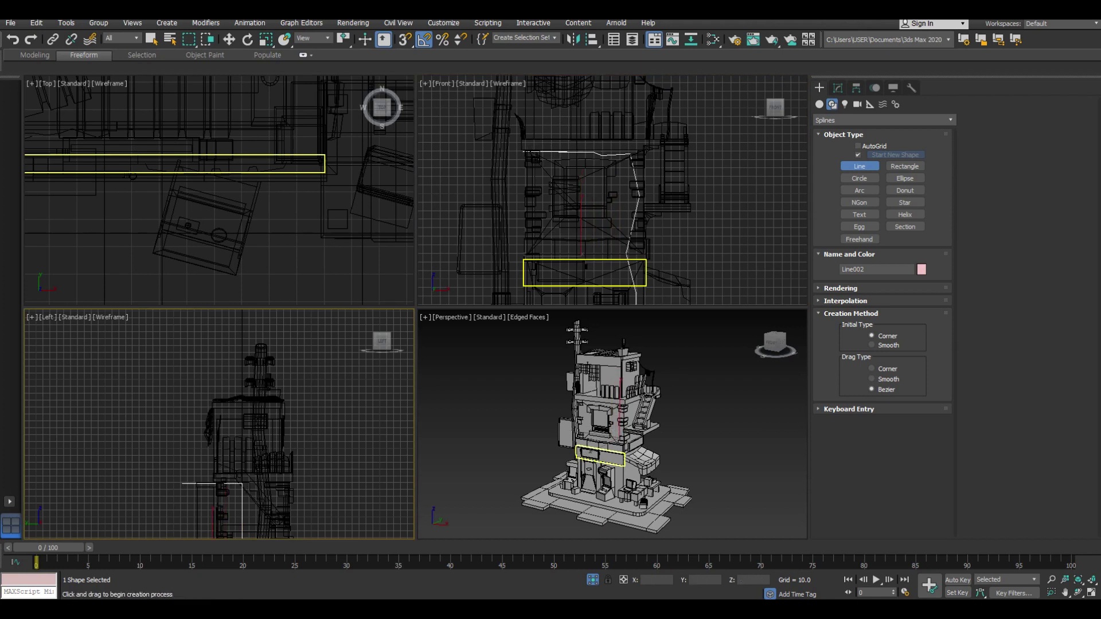
key("w")
scroll(612, 424, "up", 5)
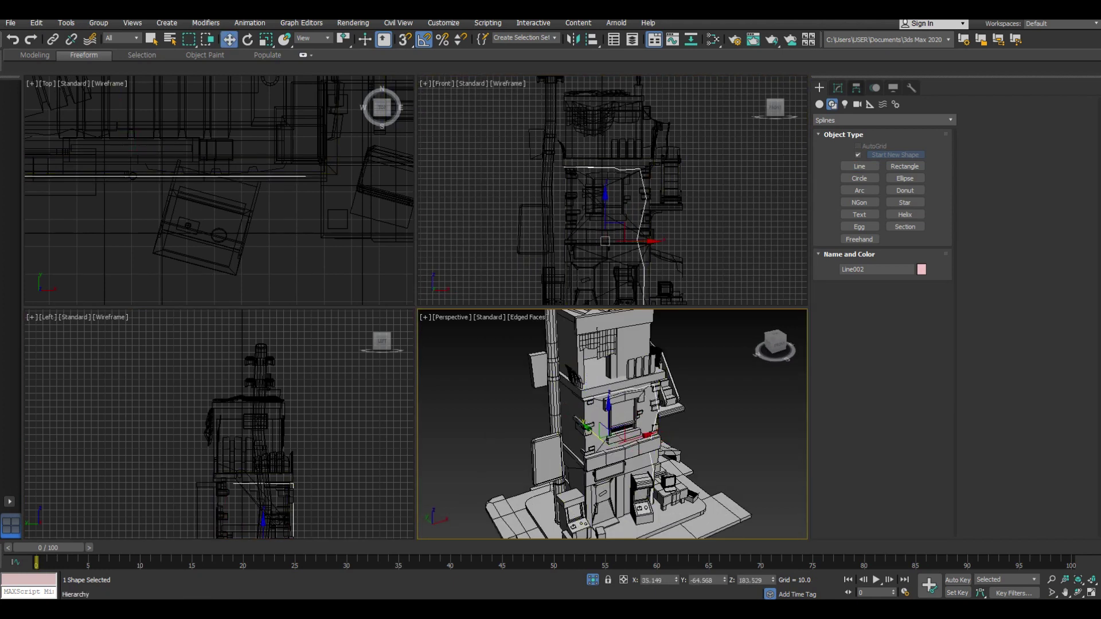
Make Line002 renderable in the viewport with a Thickness of 8.181.
left_click(837, 87)
scroll(612, 424, "up", 3)
left_click_drag(915, 324, 914, 303)
key("alt+w")
middle_click_drag(402, 287, 413, 264, "alt")
left_click_drag(915, 325, 915, 304)
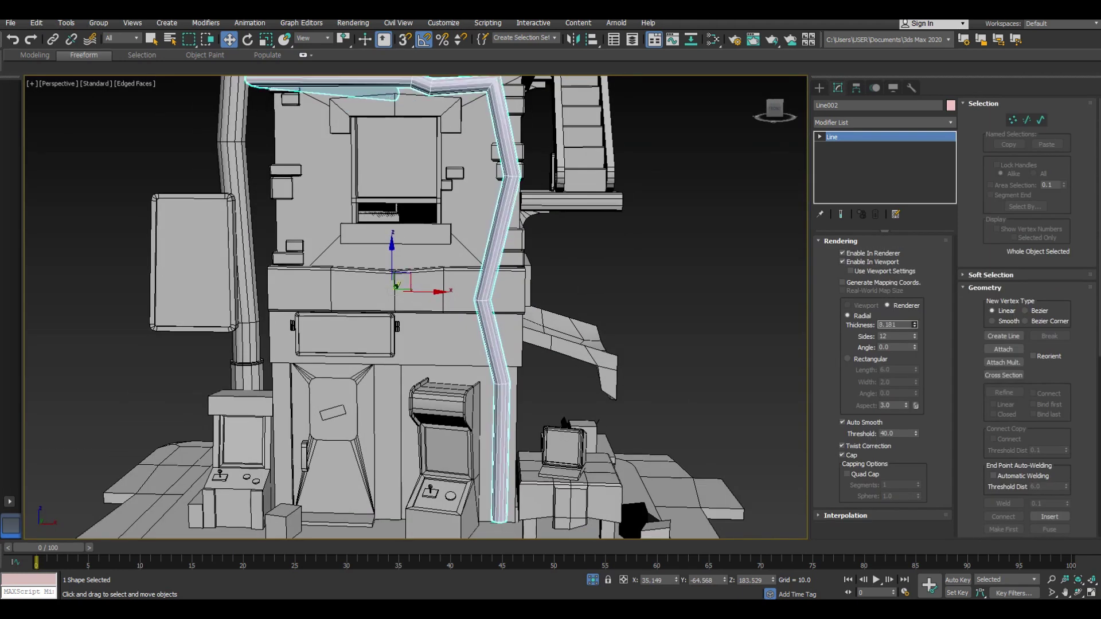
mouse_move(401, 287)
middle_mouse_down("alt")
mouse_move(390, 298)
mouse_move(401, 264)
middle_mouse_up("alt")
Move the pipe's bottom vertex so the pipe starts at the ground.
key("1")
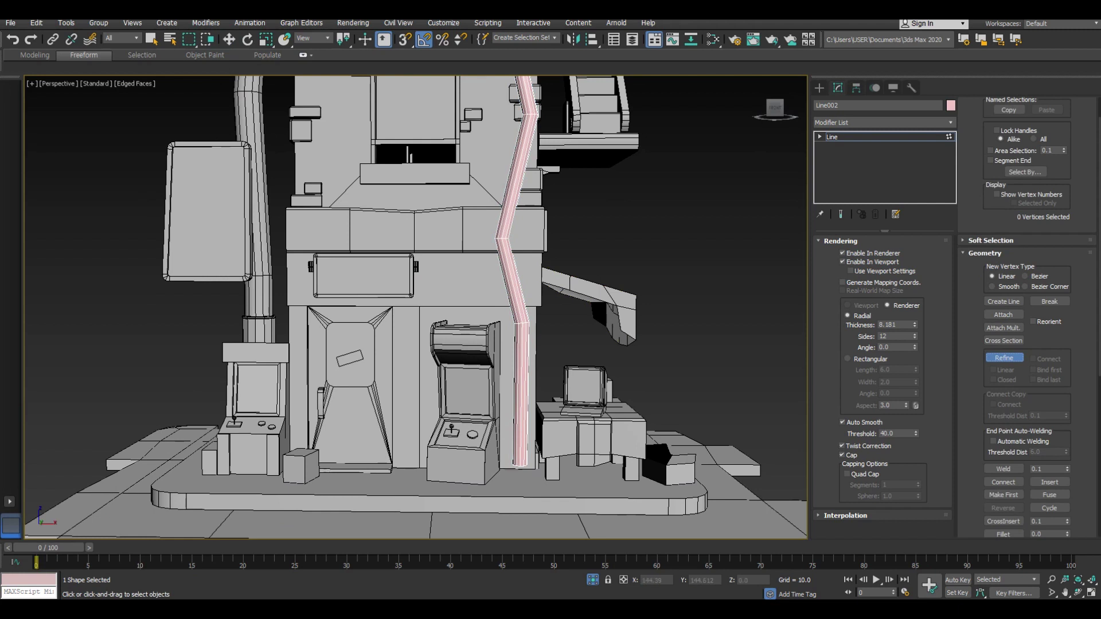
key("w")
left_click(520, 464)
middle_click_drag(520, 464, 573, 401, "alt")
scroll(721, 494, "up", 4)
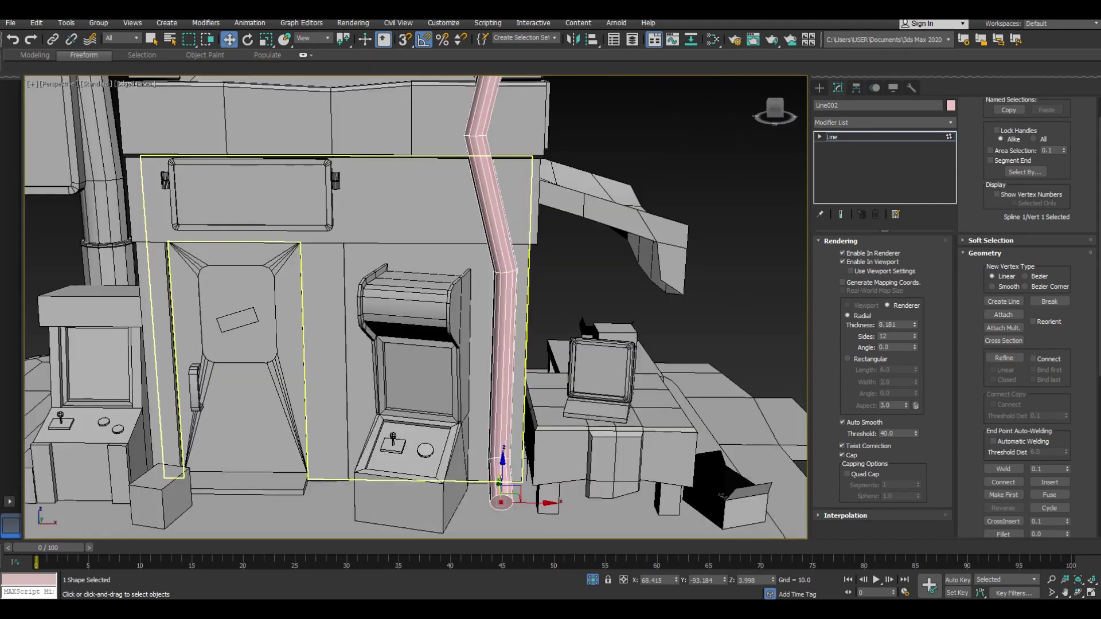
scroll(500, 499, "up", 2)
scroll(500, 498, "up", 5)
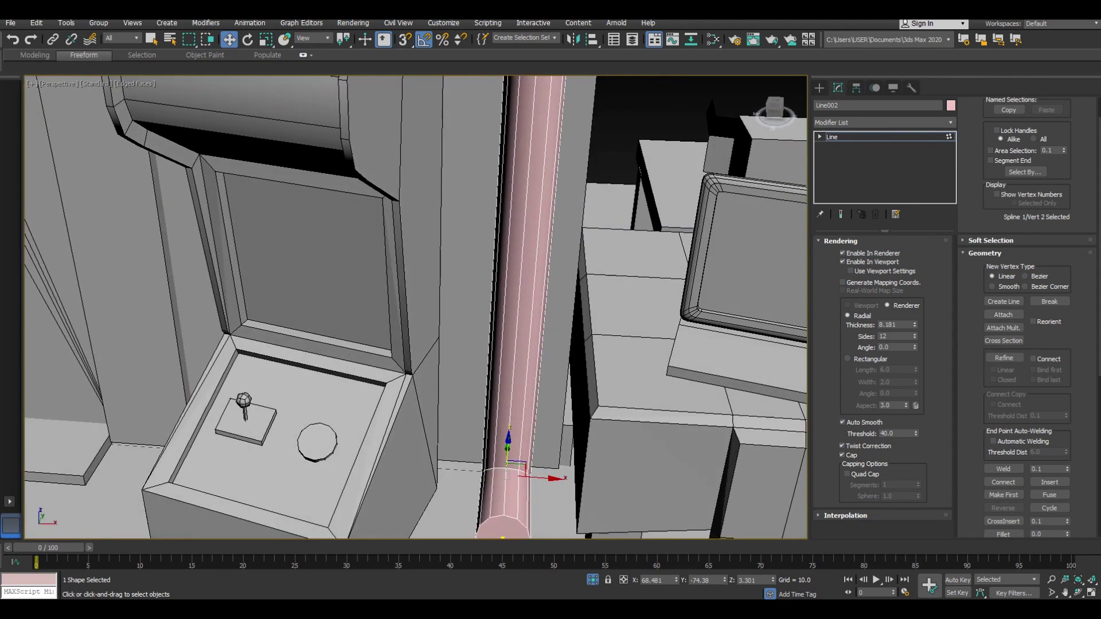
scroll(1026, 344, "down", 3)
scroll(1026, 344, "down", 2)
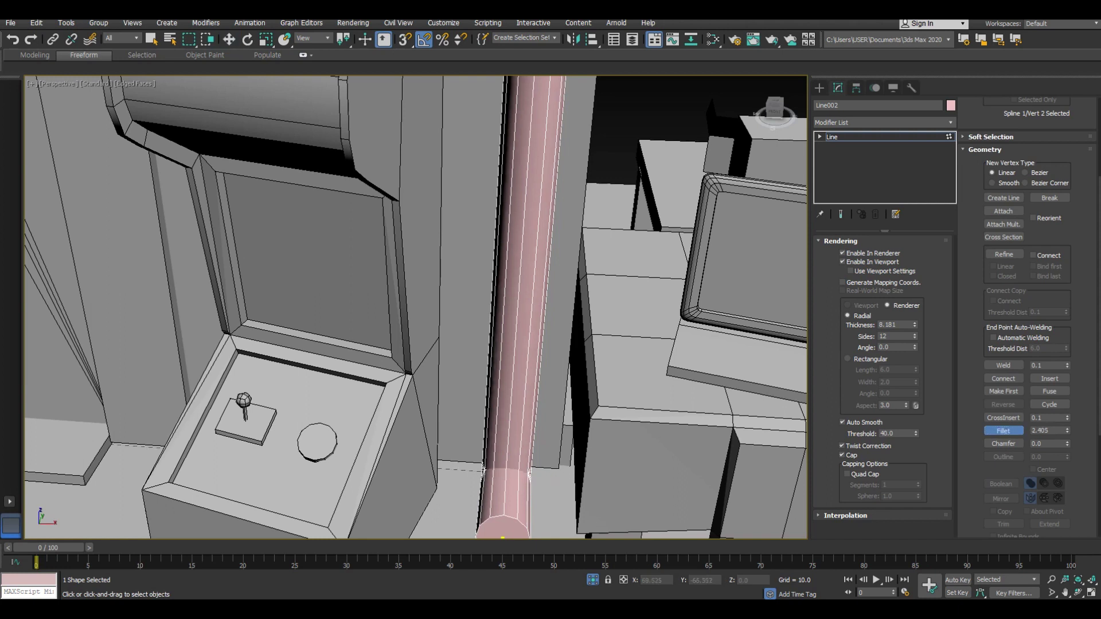
scroll(882, 372, "down", 1)
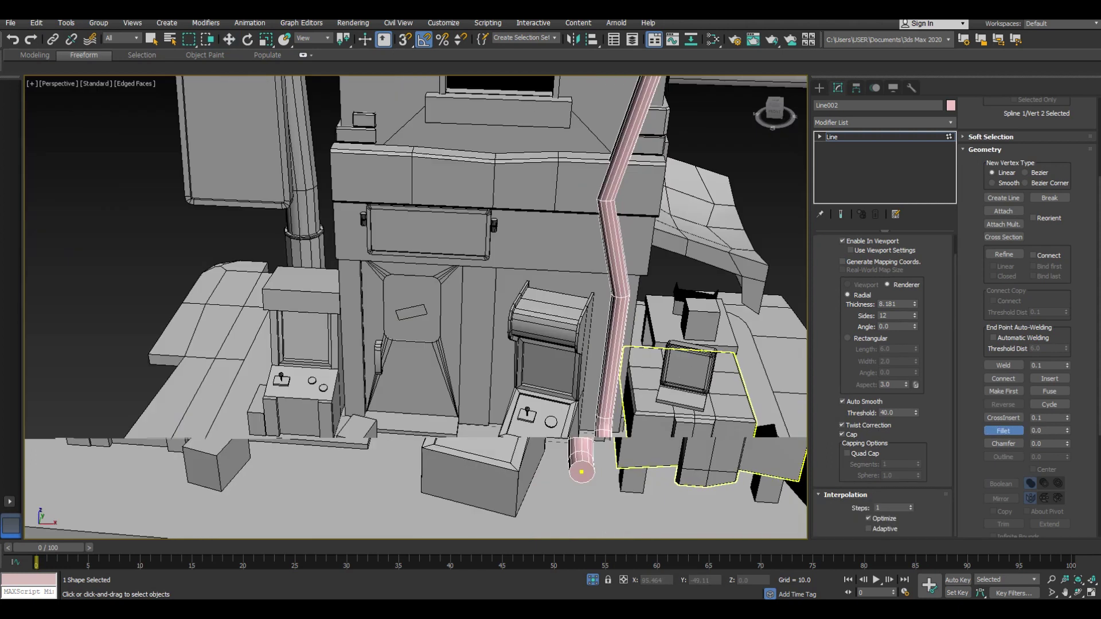
scroll(504, 401, "down", 8)
scroll(574, 344, "up", 5)
Reposition the kink vertices so the pipe wraps around the building's side.
left_click(599, 344)
middle_click_drag(599, 344, 591, 458, "alt")
left_click(567, 280)
mouse_move(566, 280)
middle_mouse_down("alt")
mouse_move(565, 401)
mouse_move(574, 344)
middle_mouse_up("alt")
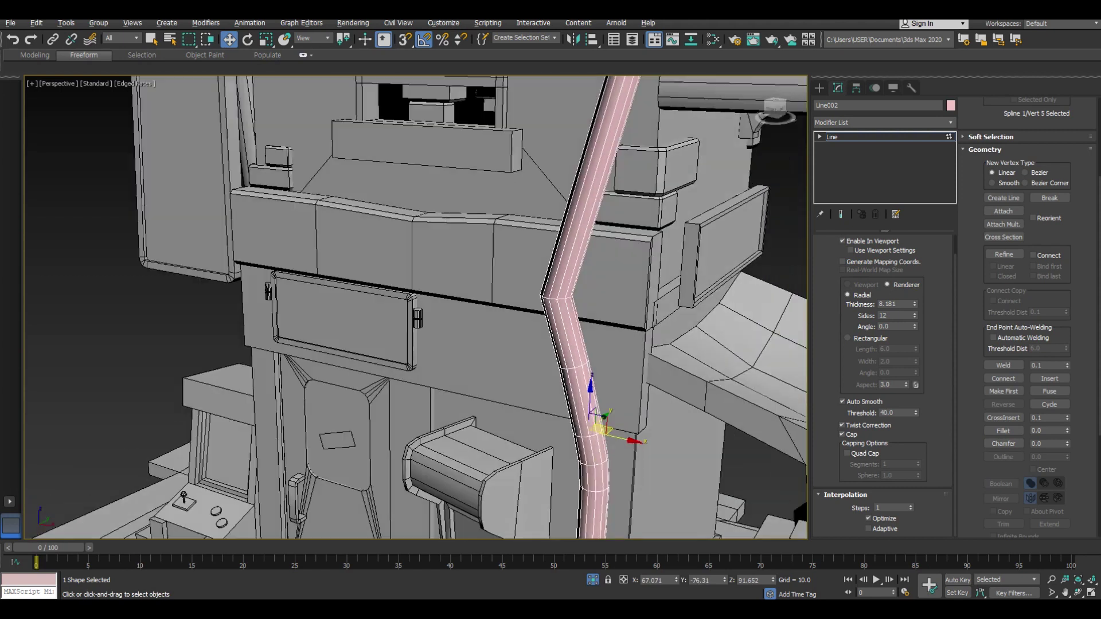
left_click(566, 209)
middle_click_drag(566, 209, 562, 287, "alt")
scroll(597, 344, "down", 5)
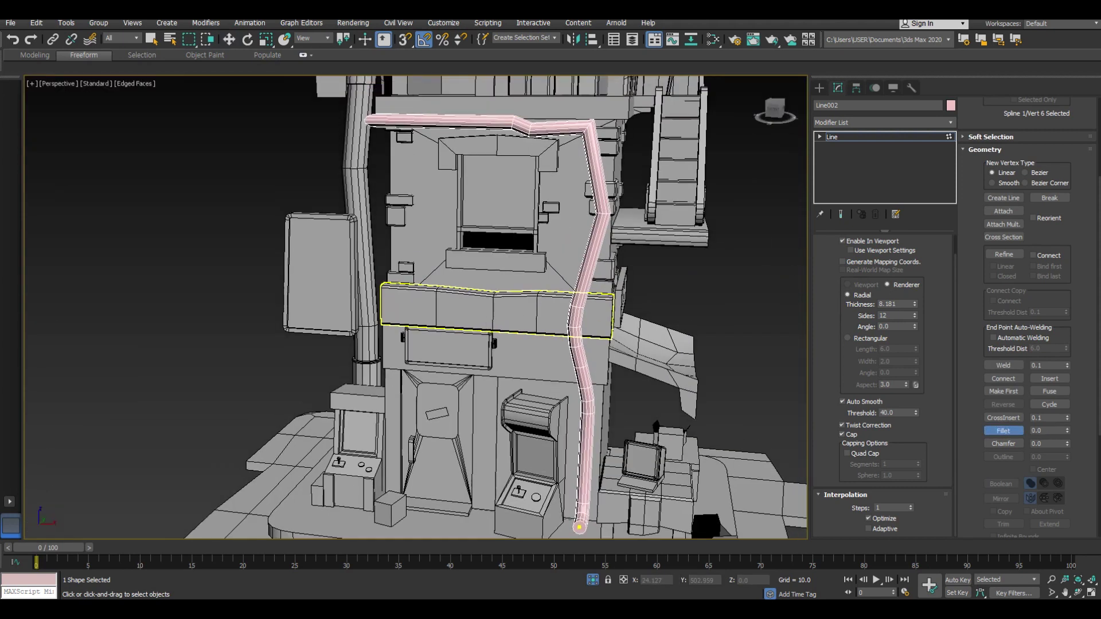
scroll(591, 389, "up", 5)
left_click(590, 381)
middle_click_drag(590, 381, 573, 230, "alt")
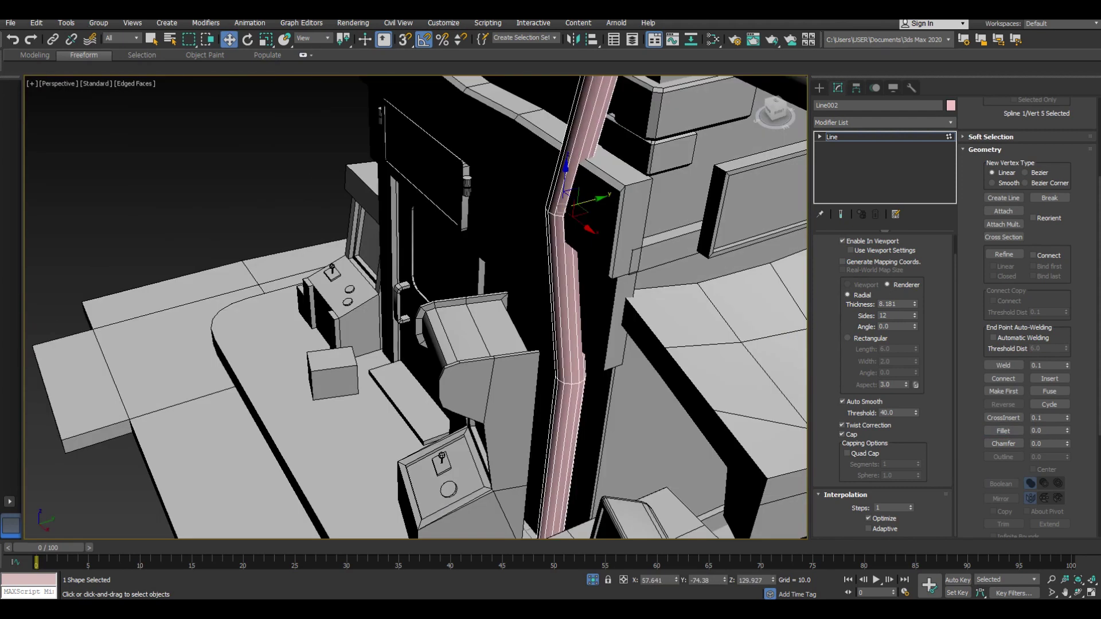
left_click(576, 379)
mouse_move(576, 379)
middle_mouse_down("alt")
mouse_move(585, 347)
mouse_move(559, 218)
middle_mouse_up("alt")
scroll(579, 356, "down", 5)
scroll(573, 287, "up", 5)
Adjust the upper kink and corner vertices to round out the pipe's top bends.
left_click(572, 276)
left_click(559, 218)
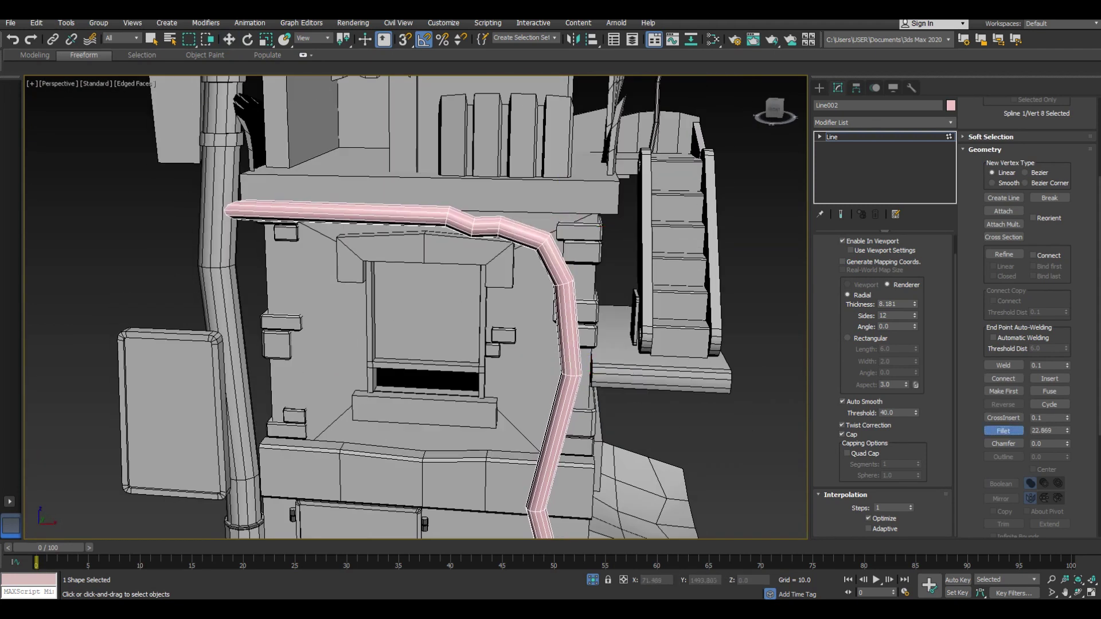
middle_click_drag(573, 258, 516, 275, "alt")
scroll(413, 310, "down", 4)
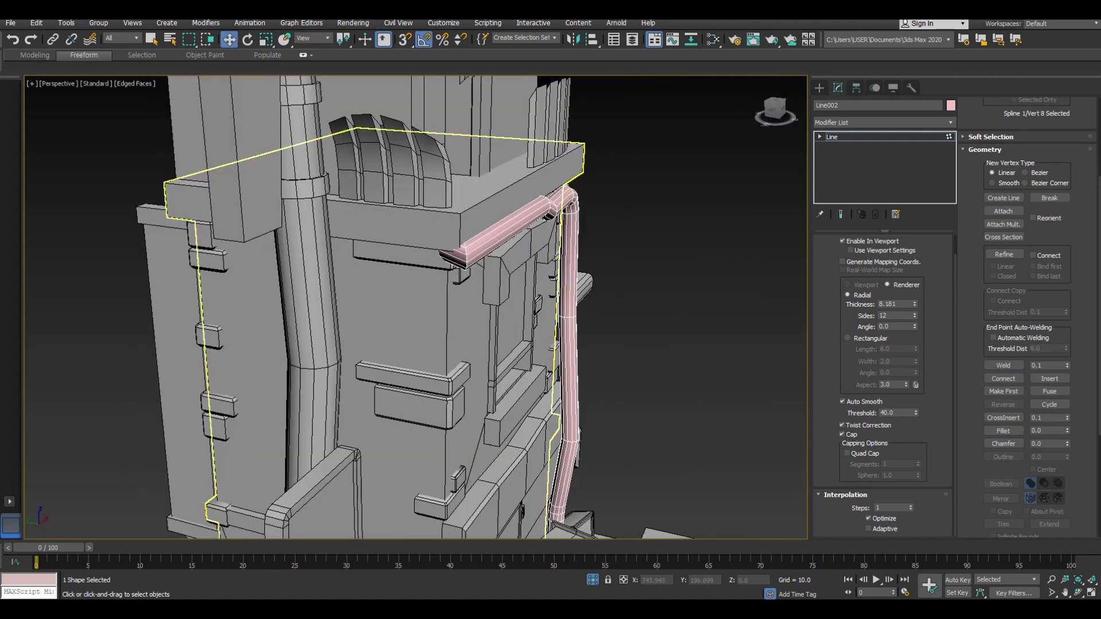
key("F3")
key("w")
left_click(411, 208)
Refine the pipe to add extra vertices near its end around vertex 7.
key("F3")
scroll(348, 293, "up", 6)
scroll(348, 294, "down", 3)
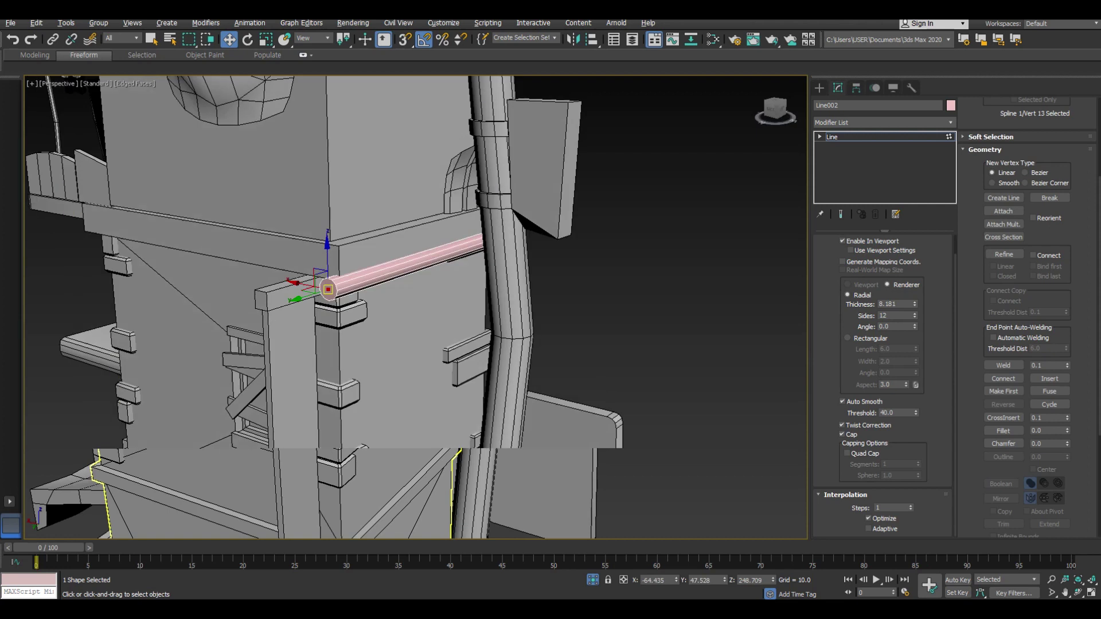
middle_click_drag(348, 294, 401, 287, "alt")
scroll(413, 310, "down", 3)
left_click_drag(396, 247, 651, 527)
middle_click_drag(413, 310, 435, 344, "alt")
scroll(593, 330, "up", 3)
middle_click_drag(415, 307, 458, 321, "alt")
left_click(442, 441)
middle_click_drag(443, 442, 482, 436, "alt")
mouse_move(436, 309)
middle_mouse_down("alt")
mouse_move(401, 304)
mouse_move(436, 310)
mouse_move(435, 321)
mouse_move(470, 310)
mouse_move(447, 321)
middle_mouse_up("alt")
scroll(458, 372, "up", 5)
Move the end vertices into a short upturned elbow and convert the pipe to Editable Poly.
key("w")
left_click_drag(401, 379, 344, 378, "shift")
scroll(402, 378, "up", 3)
middle_click_drag(401, 372, 459, 361, "alt")
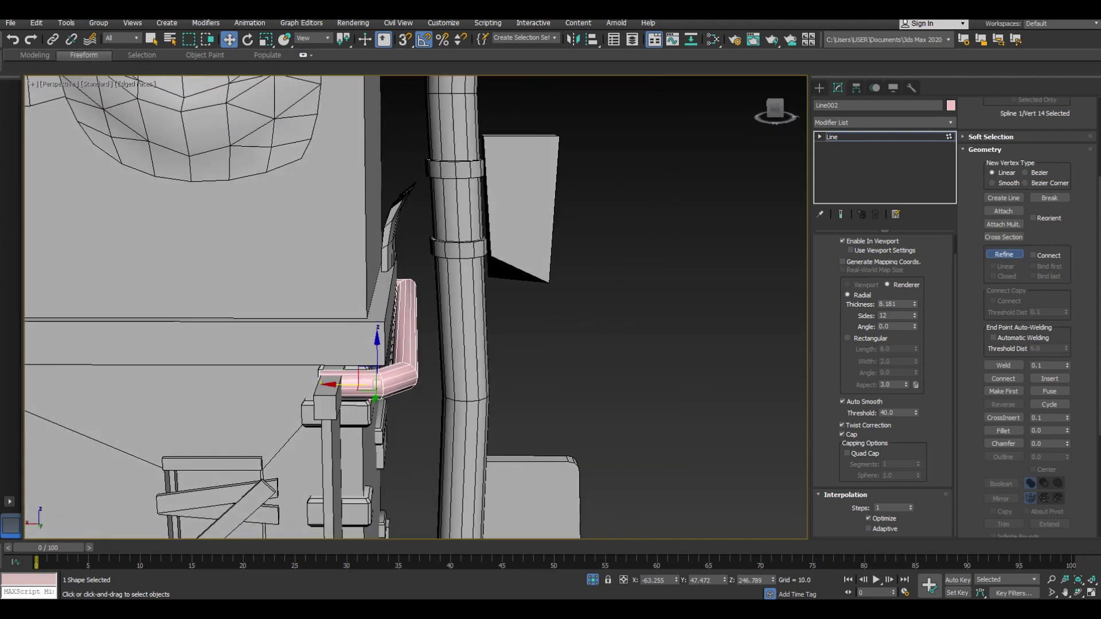
scroll(318, 339, "up", 3)
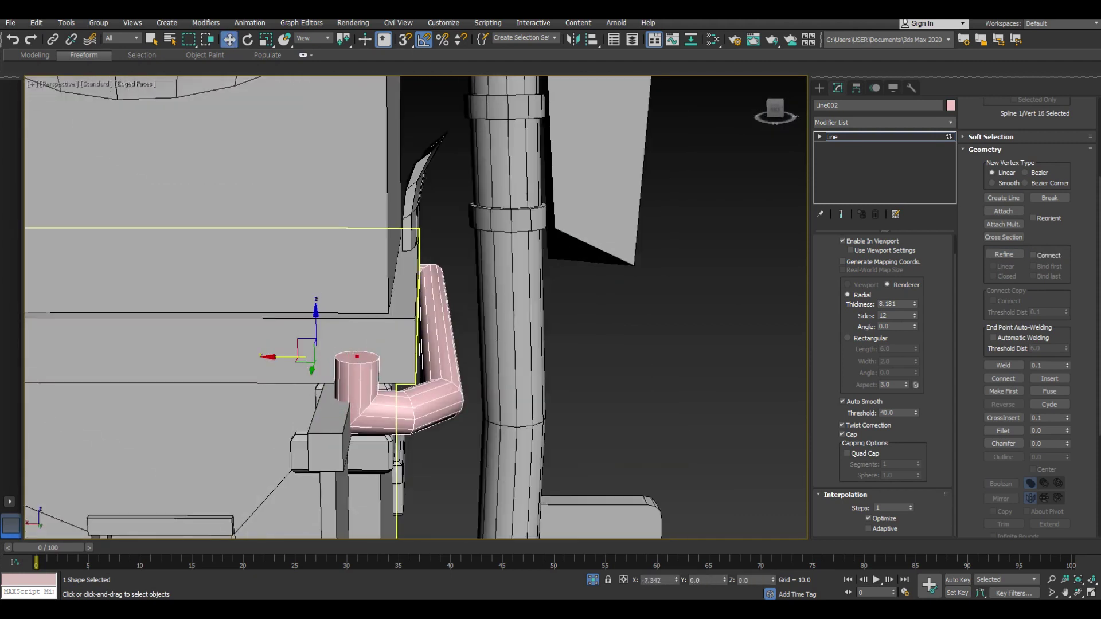
middle_click_drag(318, 338, 367, 344, "alt")
left_click(368, 423)
scroll(368, 423, "up", 2)
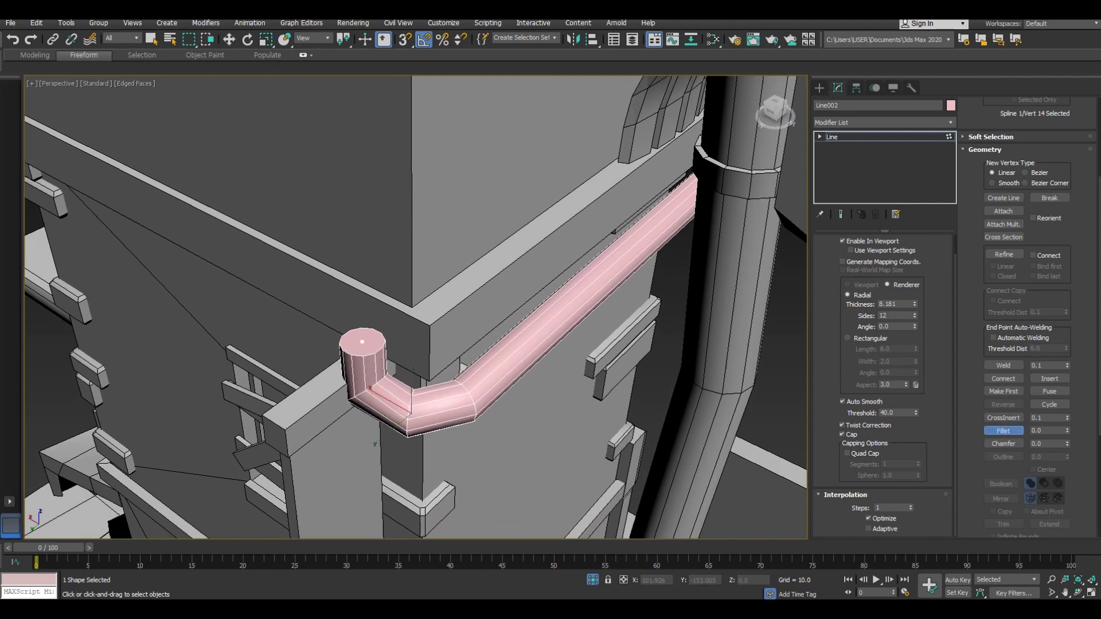
middle_click_drag(401, 372, 448, 356, "alt")
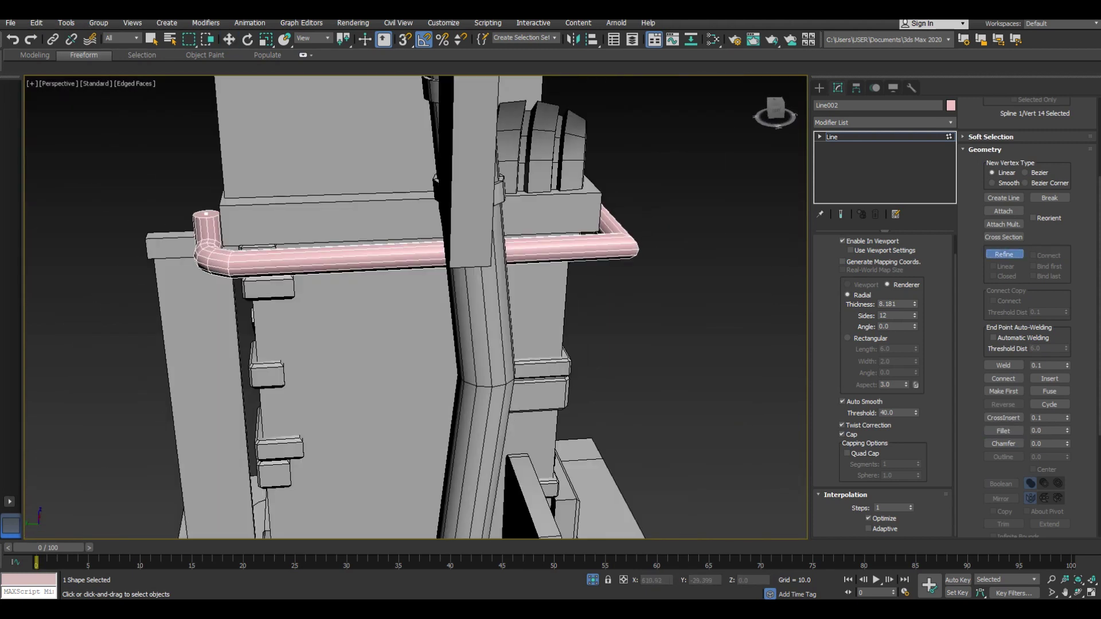
mouse_move(367, 344)
middle_mouse_down("alt")
mouse_move(459, 310)
mouse_move(436, 310)
mouse_move(504, 310)
middle_mouse_up("alt")
left_click(442, 312)
scroll(442, 312, "up", 2)
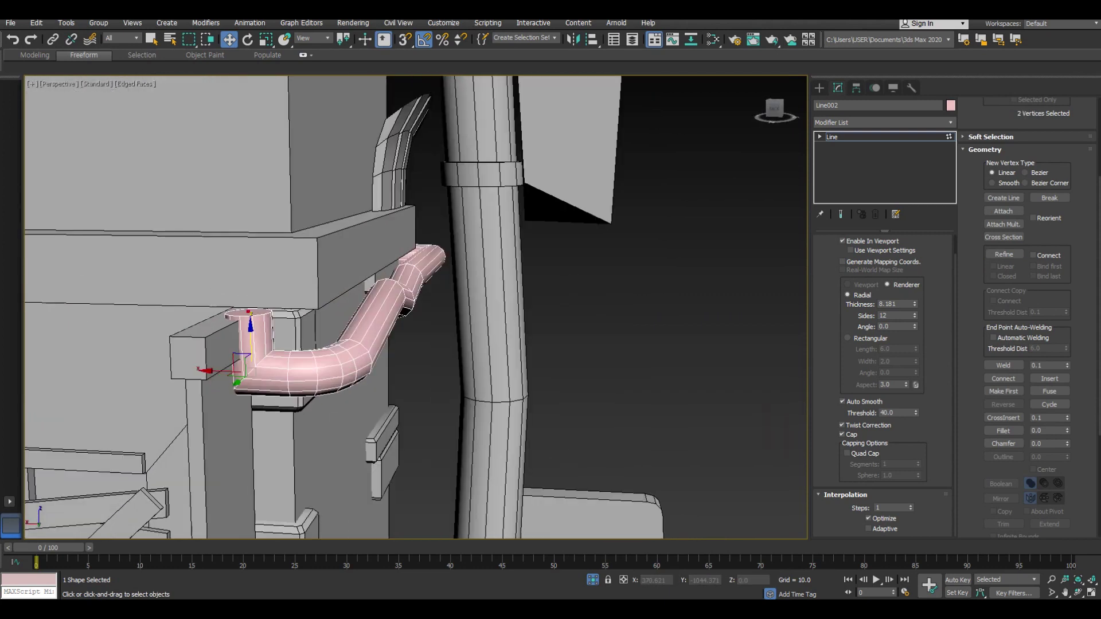
key("ctrl+d")
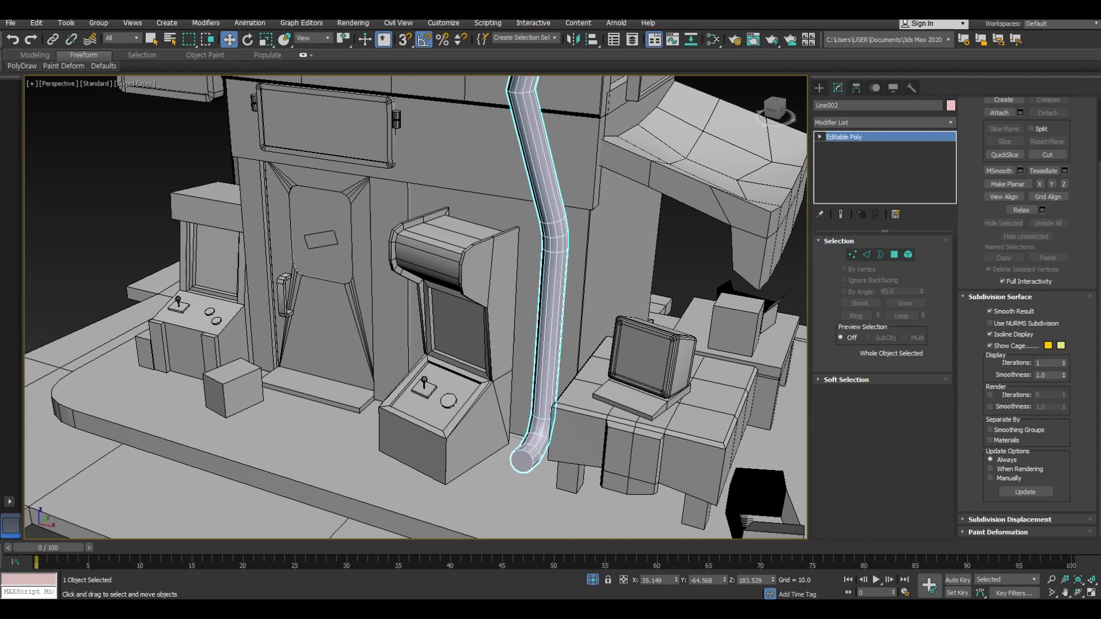
Clone the pipe as Line003 and slide its new connected edge loops along the pipe.
key("Return")
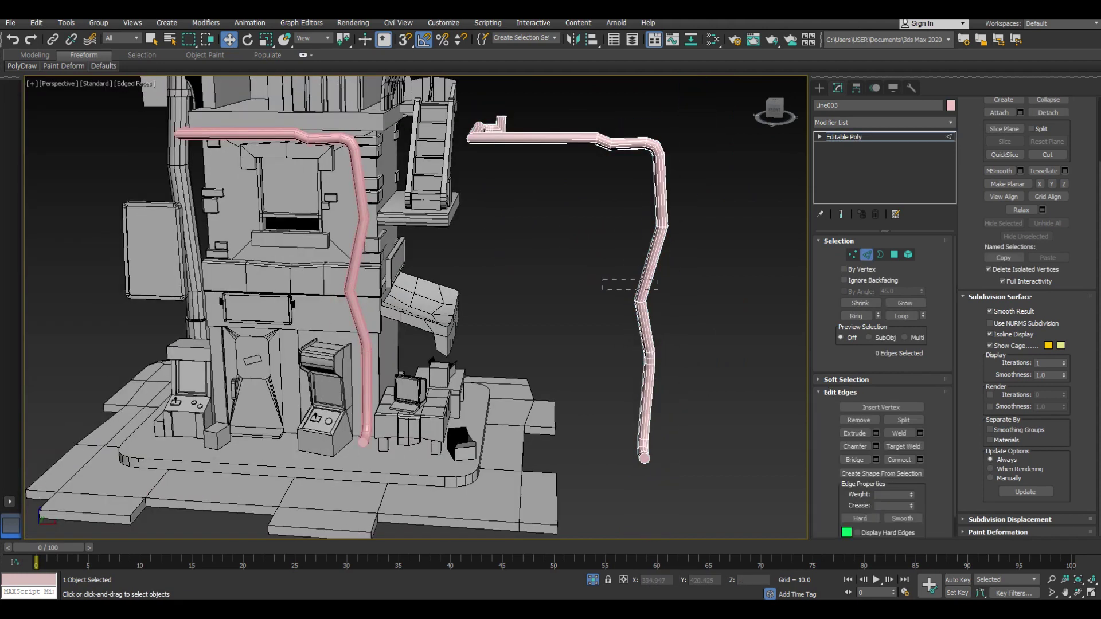
left_click_drag(424, 347, 424, 321)
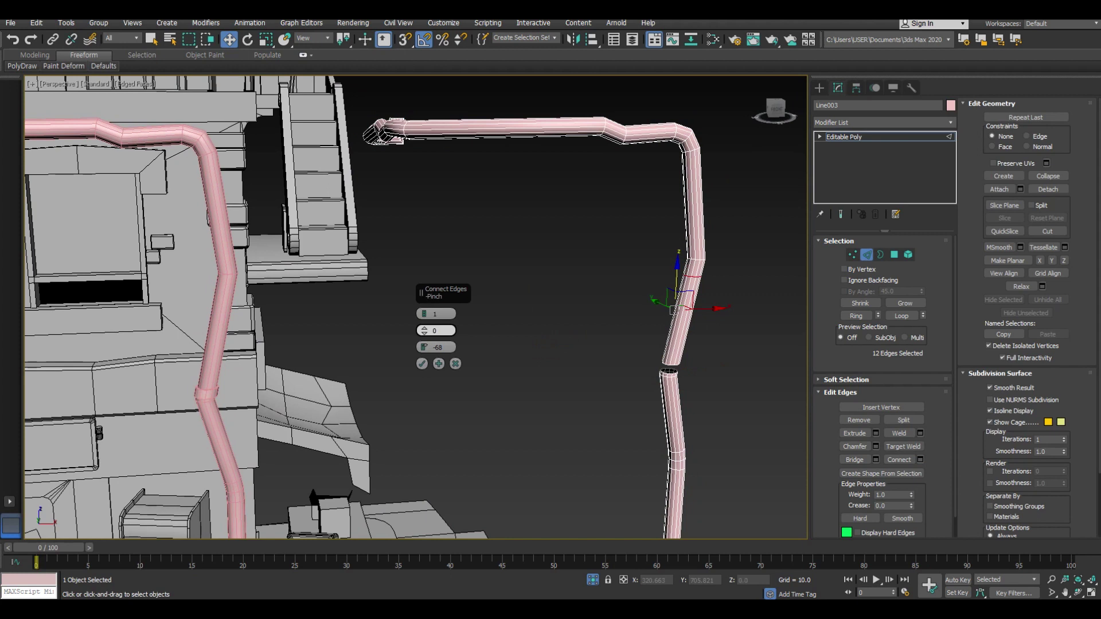
Connect the edge ring, detach the band polygons as Object010, and add a Shell modifier.
right_click(442, 339)
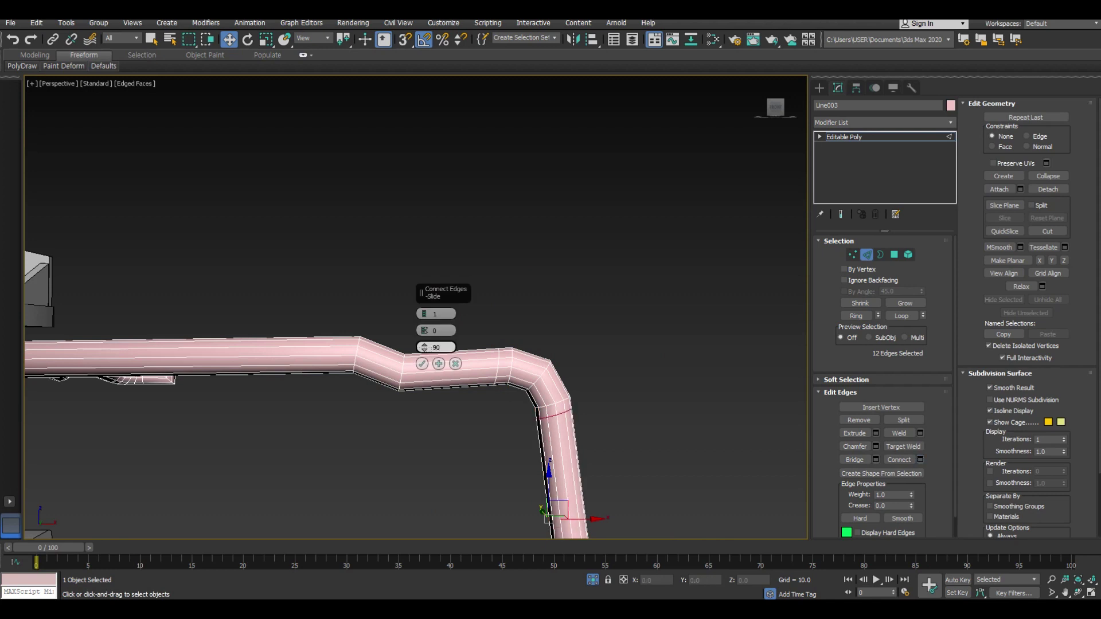
key("Return")
key("4")
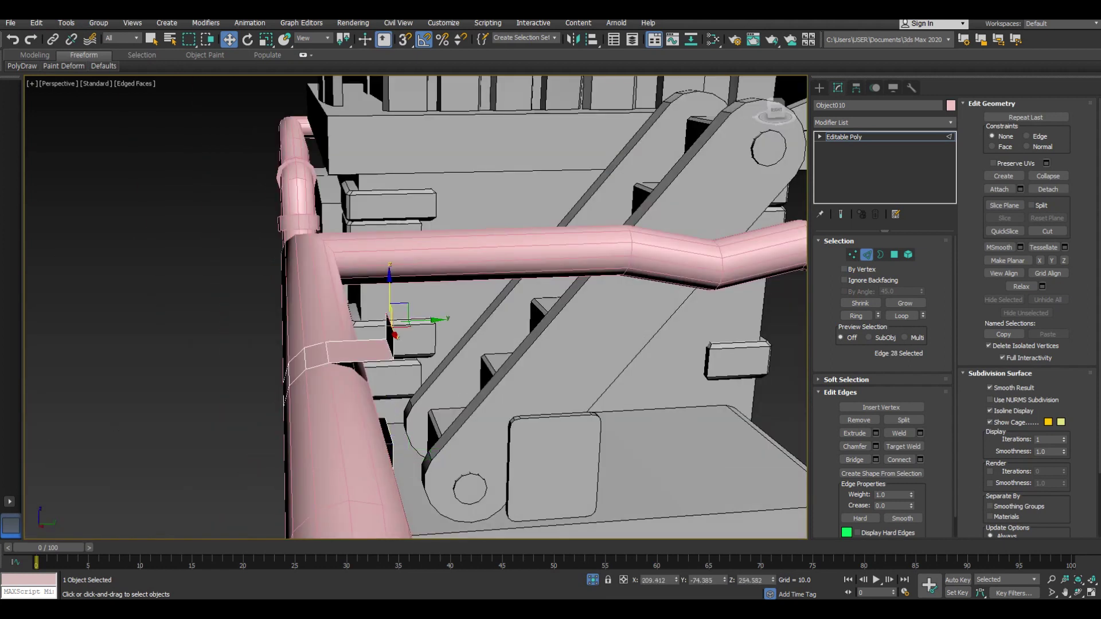
key("2")
left_click(883, 123)
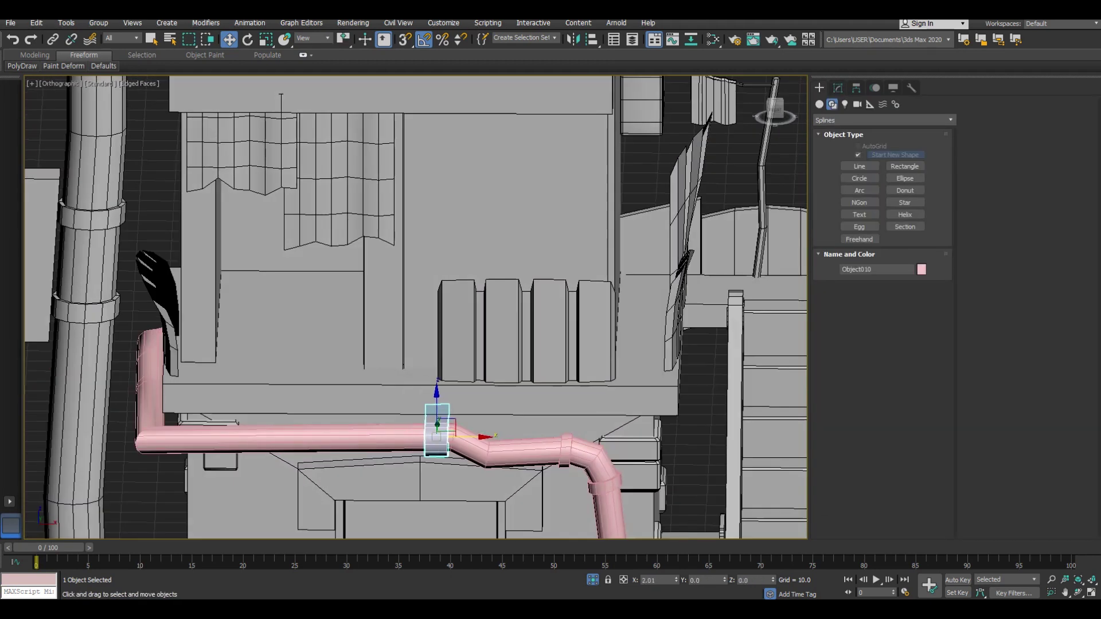
Shift-drag the pink pipe to make a copy alongside the building.
scroll(445, 430, "down", 5)
scroll(444, 430, "up", 2)
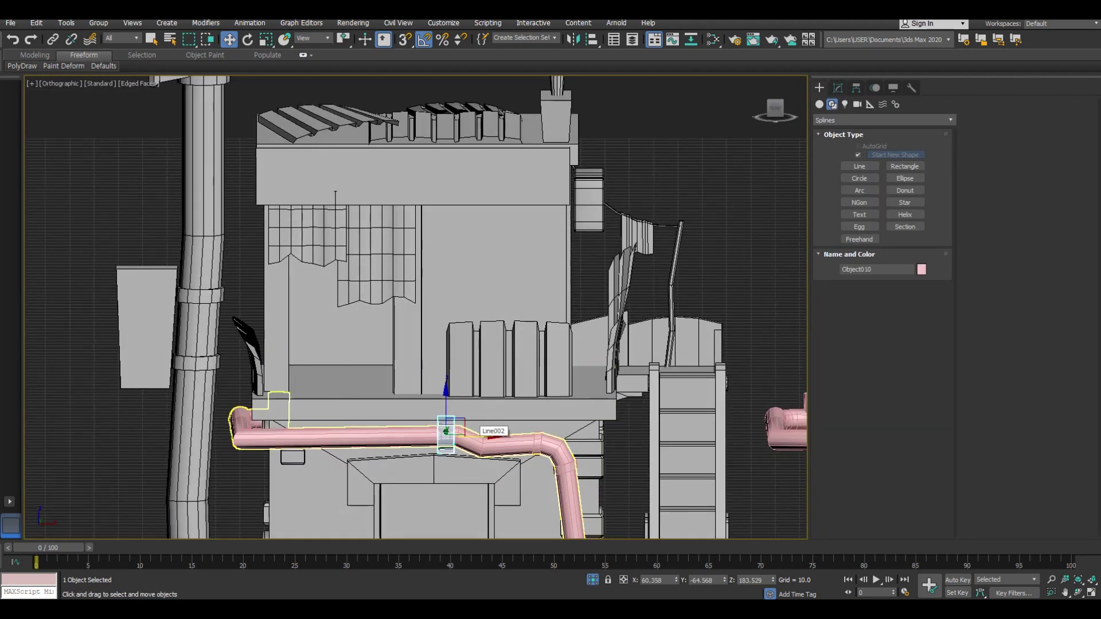
left_click_drag(446, 431, 315, 431, "shift")
key("Return")
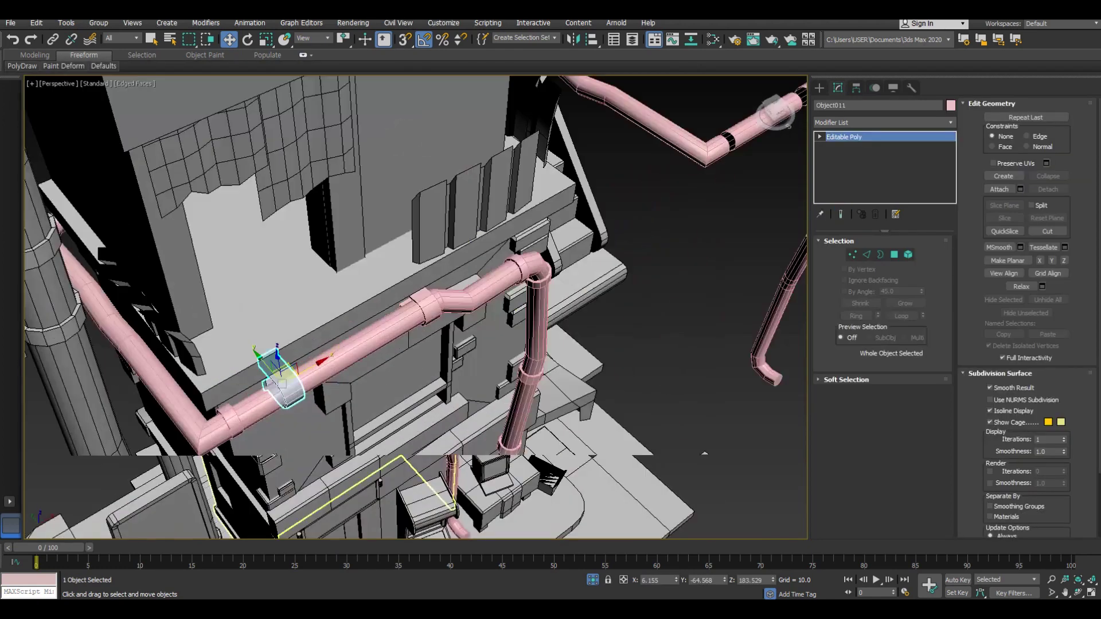
Rotate and slide a clamp onto the pipe beside the column.
key("e")
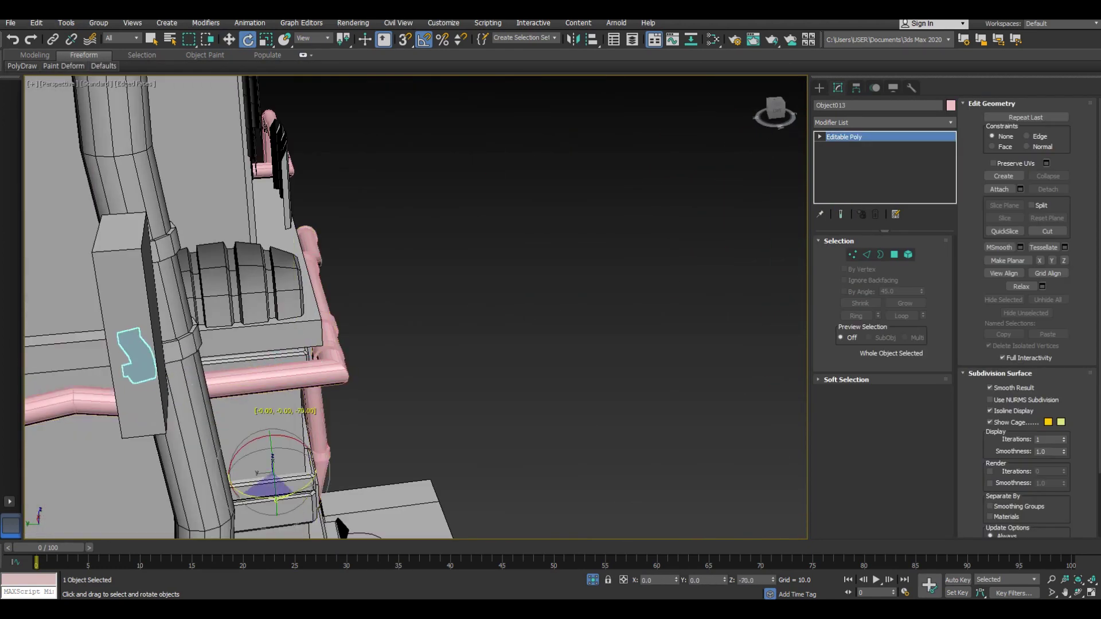
key("w")
middle_click_drag(338, 522, 367, 373, "alt")
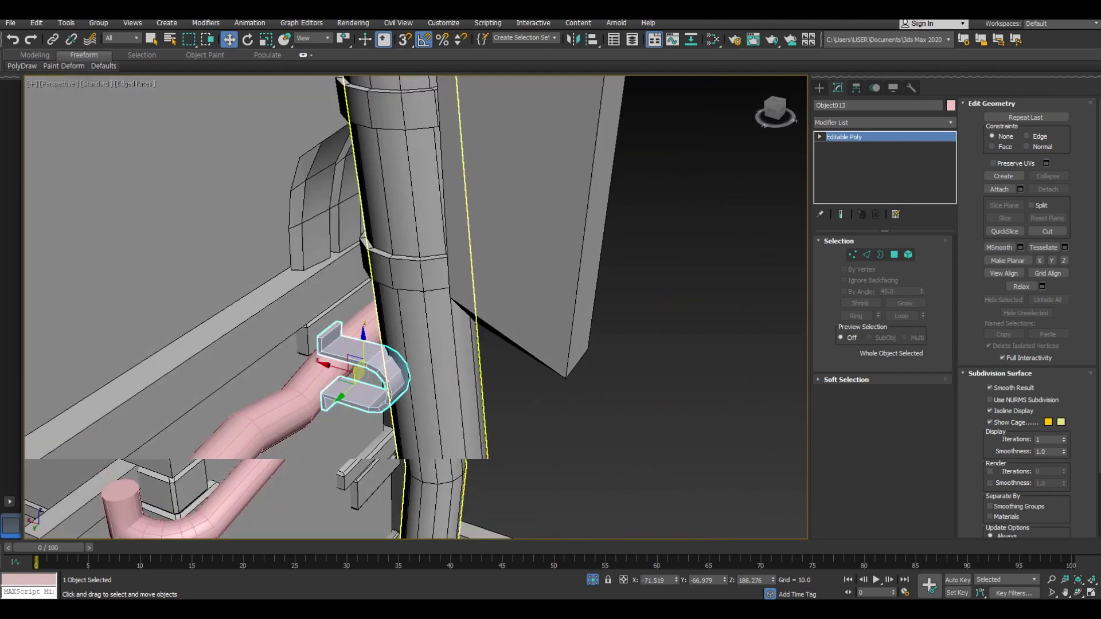
middle_click_drag(402, 310, 355, 367, "alt")
key("q")
left_click(653, 422)
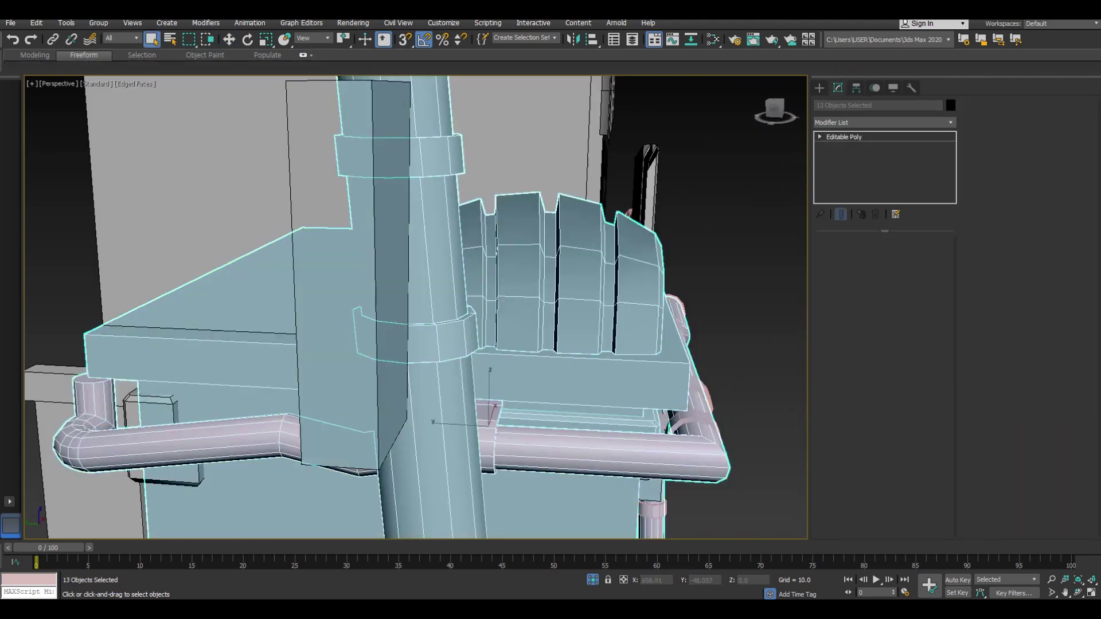
key("1")
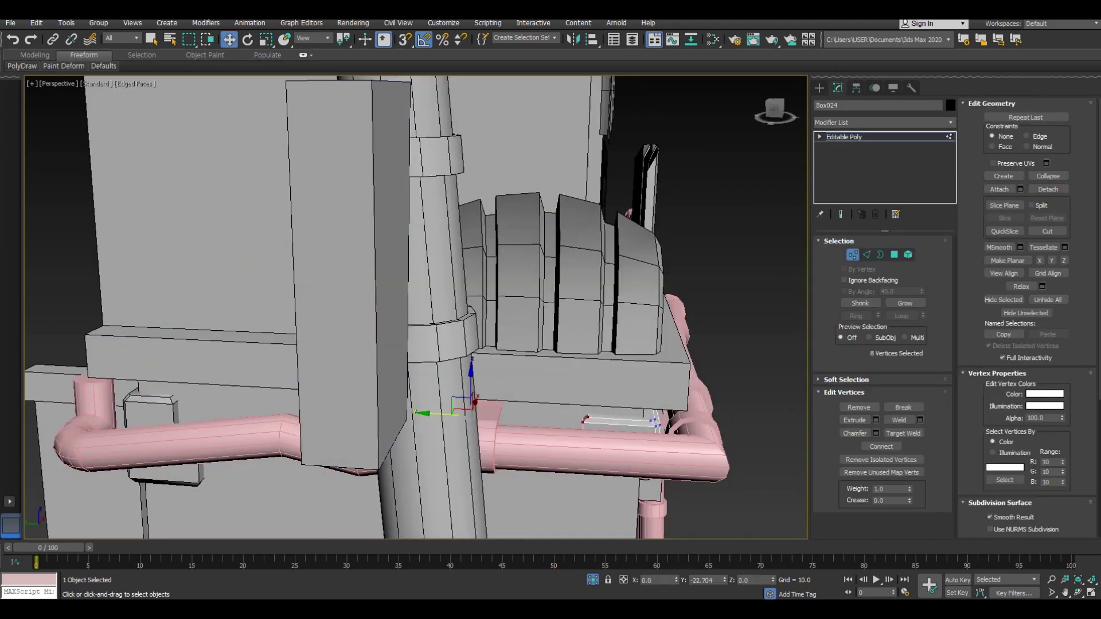
scroll(415, 310, "down", 5)
left_click(819, 87)
mouse_move(416, 310)
middle_mouse_down("alt")
mouse_move(401, 321)
mouse_move(396, 312)
middle_mouse_up("alt")
scroll(415, 309, "down", 3)
scroll(613, 338, "up", 4)
Copy the junction clamp and rotate the copy to wrap around the pipe.
left_click(617, 339)
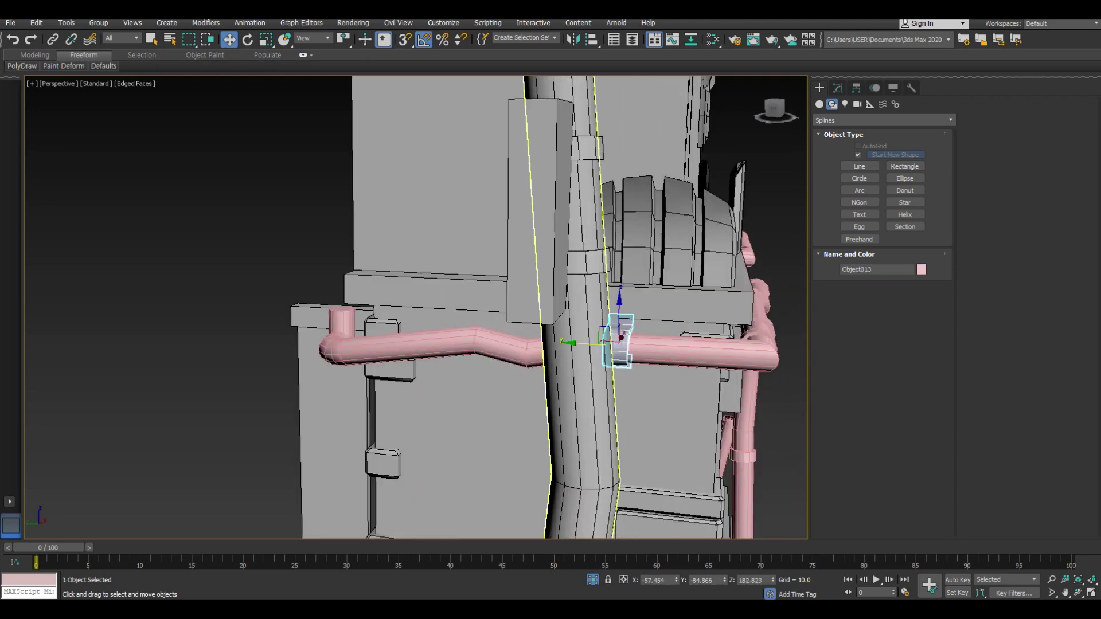
scroll(612, 335, "up", 3)
key("Return")
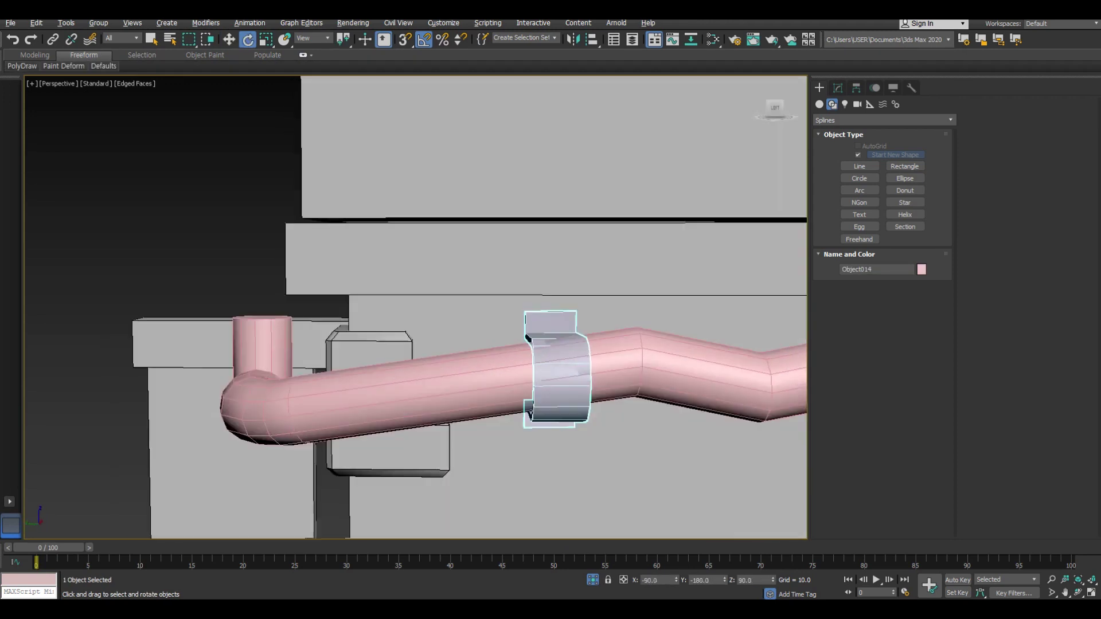
key("e")
key("Insert")
scroll(553, 318, "up", 3)
mouse_move(553, 319)
middle_mouse_down("alt")
mouse_move(565, 385)
mouse_move(590, 381)
mouse_move(568, 379)
mouse_move(584, 367)
mouse_move(576, 361)
mouse_move(470, 339)
middle_mouse_up("alt")
key("w")
scroll(565, 379, "down", 5)
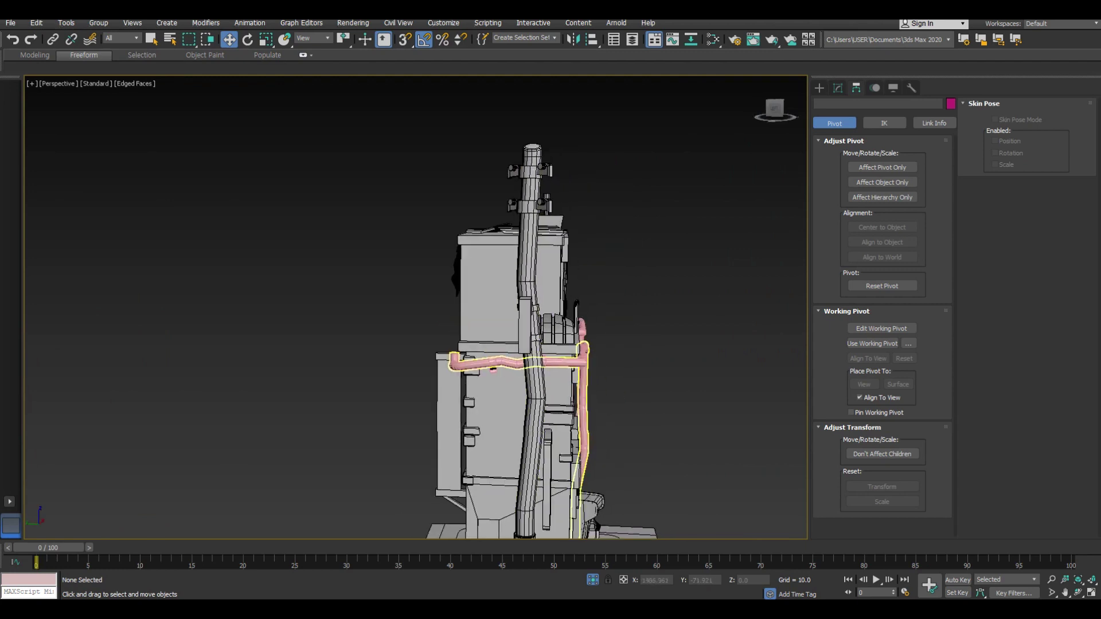
Select the copied pink pipe and frame it to work on its edge loops.
left_click(471, 318)
key("z")
key("r")
mouse_move(416, 306)
middle_mouse_down("alt")
mouse_move(458, 287)
mouse_move(453, 321)
middle_mouse_up("alt")
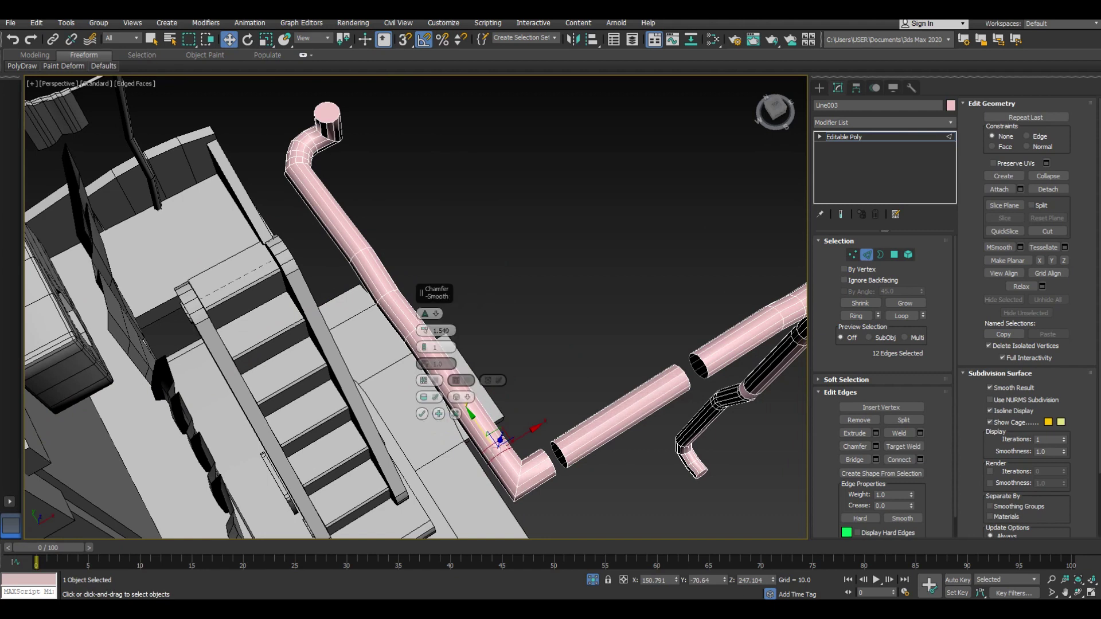
scroll(516, 452, "up", 3)
Detach a ring of faces from the pipe and give it a Shell thickness.
key("4")
key("Return")
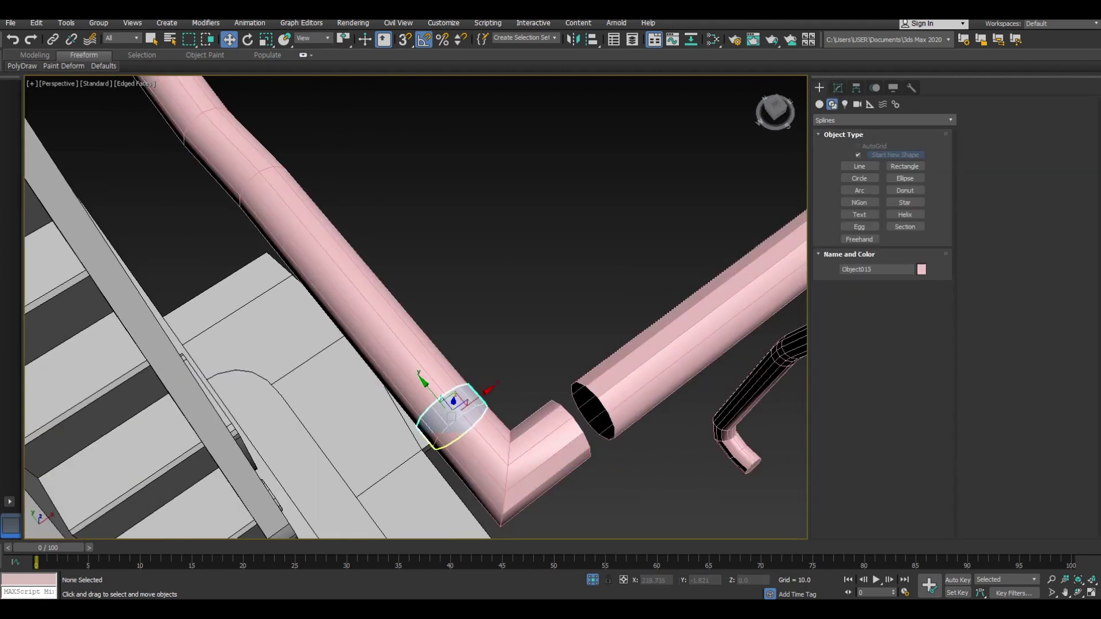
left_click(444, 409)
left_click(882, 122)
left_click(848, 378)
scroll(586, 313, "down", 10)
middle_click_drag(516, 287, 516, 344, "alt")
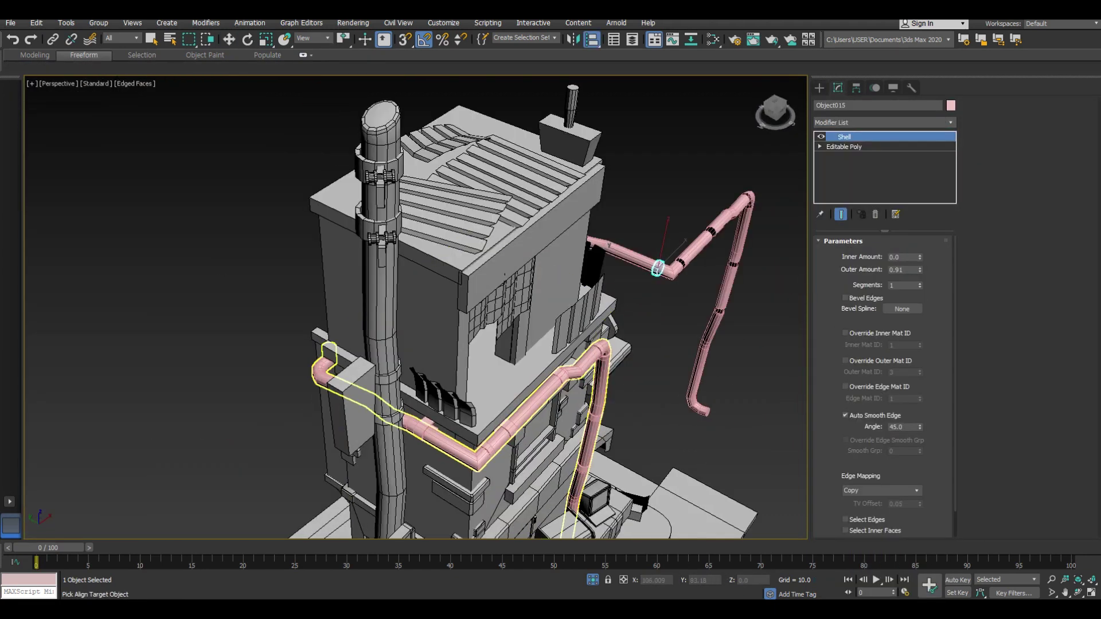
scroll(470, 218, "up", 6)
scroll(416, 310, "down", 3)
middle_click_drag(416, 310, 415, 367, "alt")
Detach another face ring from the lower pipe and apply a Shell modifier to it.
left_click(516, 247)
scroll(516, 344, "up", 3)
key("2")
scroll(595, 533, "up", 3)
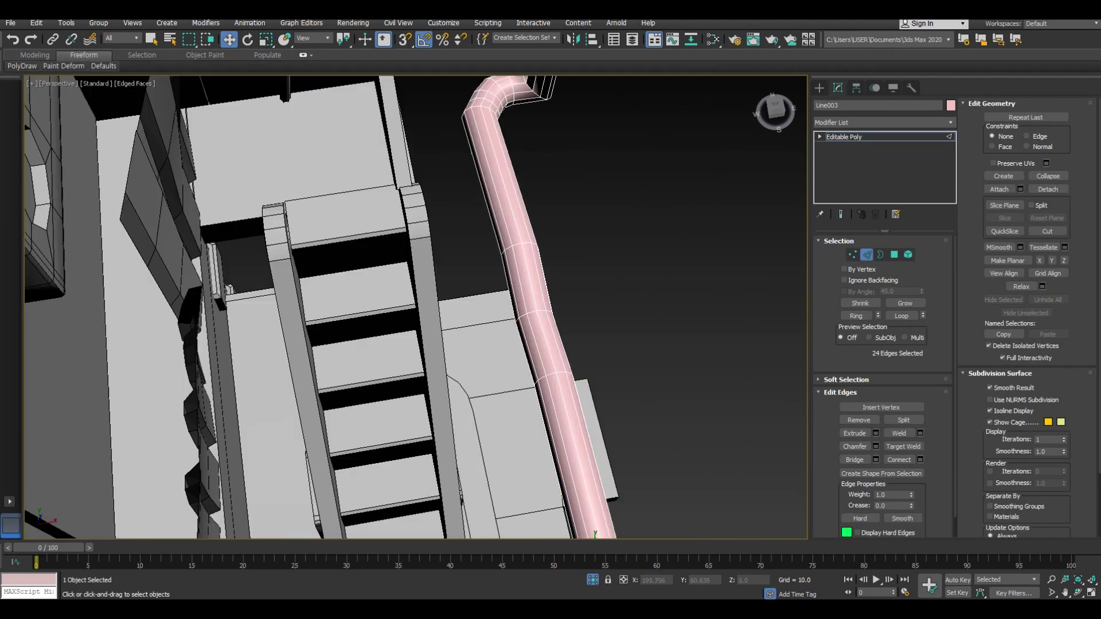
left_click(421, 364)
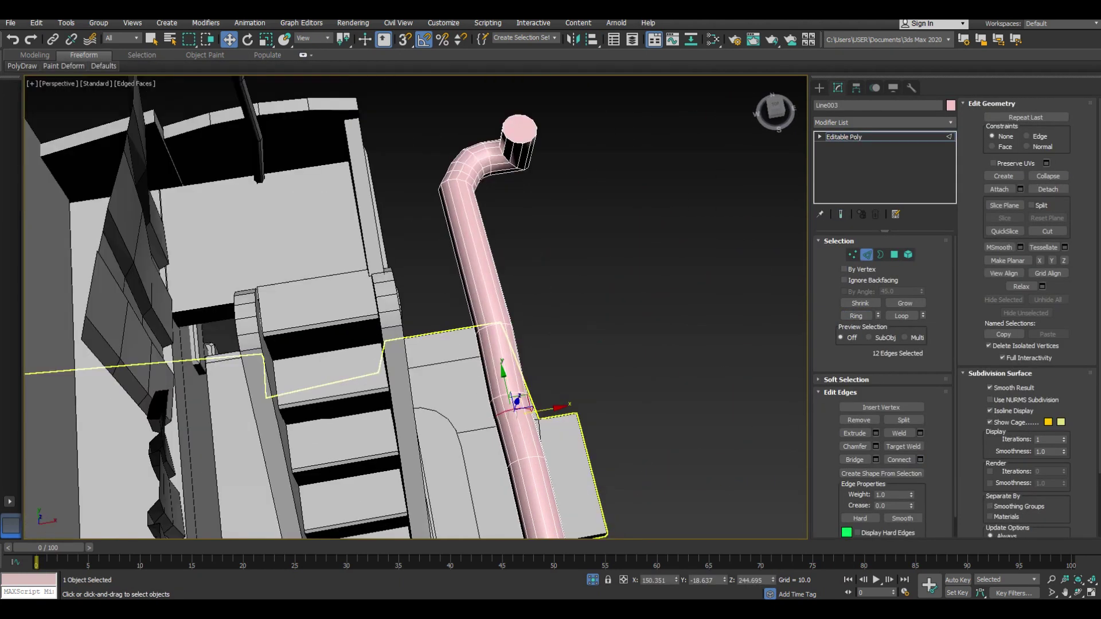
left_click(893, 254, "ctrl")
left_click(1003, 204)
left_click(643, 317)
left_click(837, 87)
left_click(883, 122)
type("shell")
key("Return")
scroll(416, 309, "down", 5)
Align the new ring to another object and select a further face ring on the pipe.
key("alt+a")
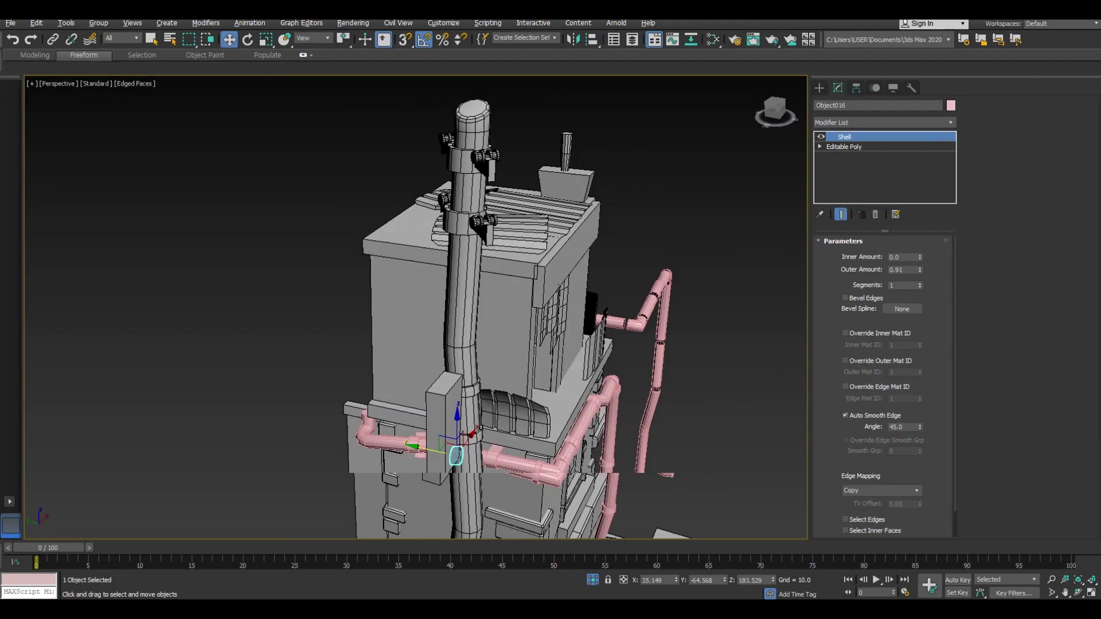
scroll(625, 276, "up", 5)
middle_click_drag(624, 276, 459, 344, "alt")
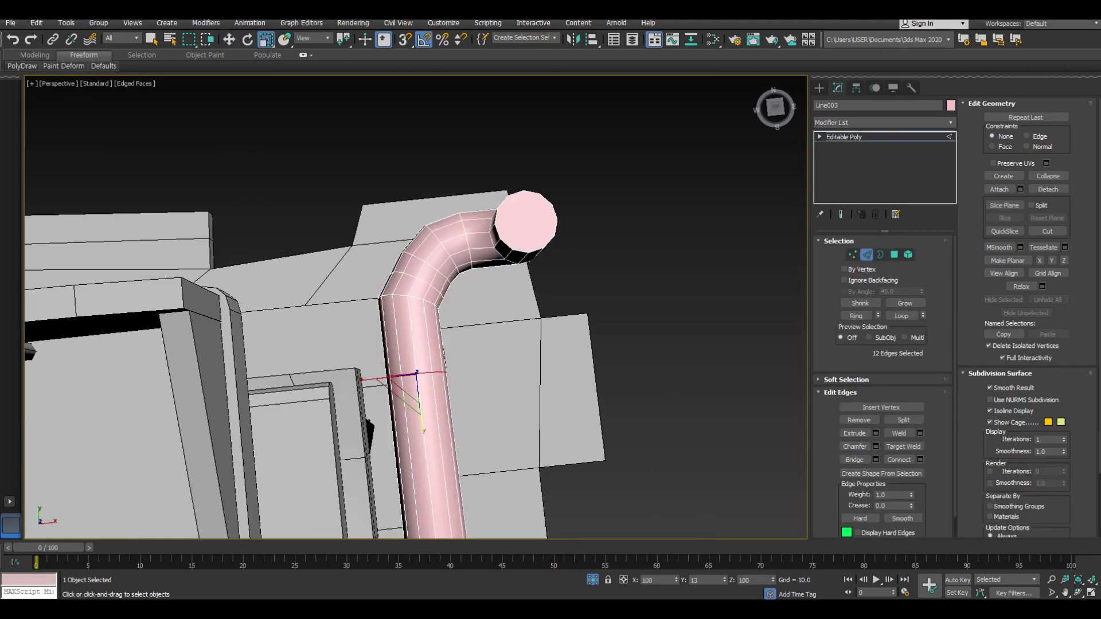
left_click(422, 414)
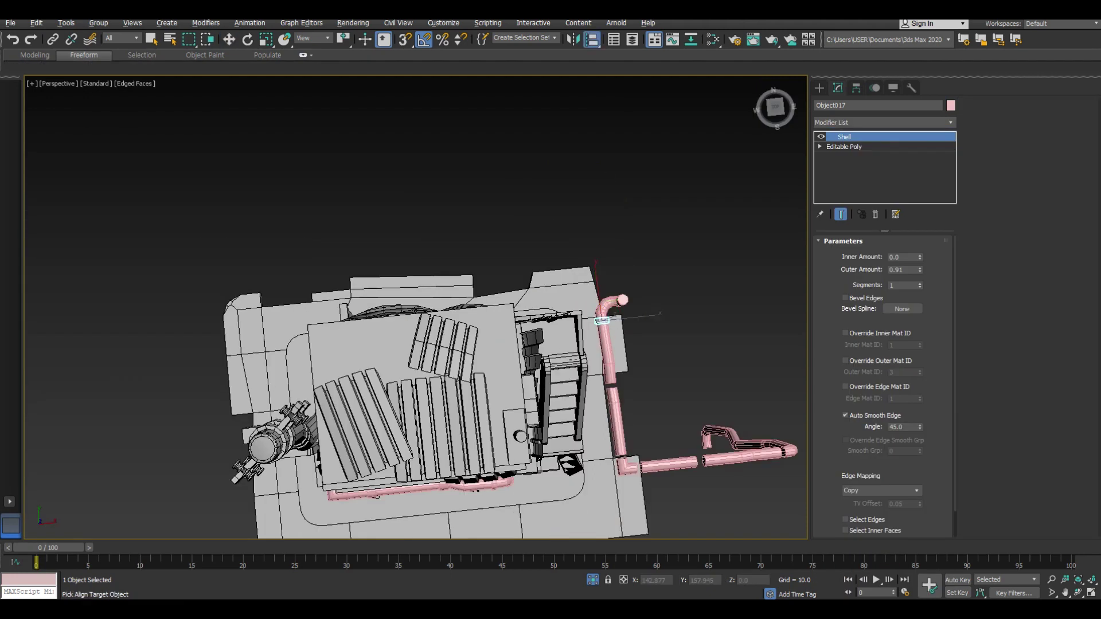
scroll(455, 378, "up", 3)
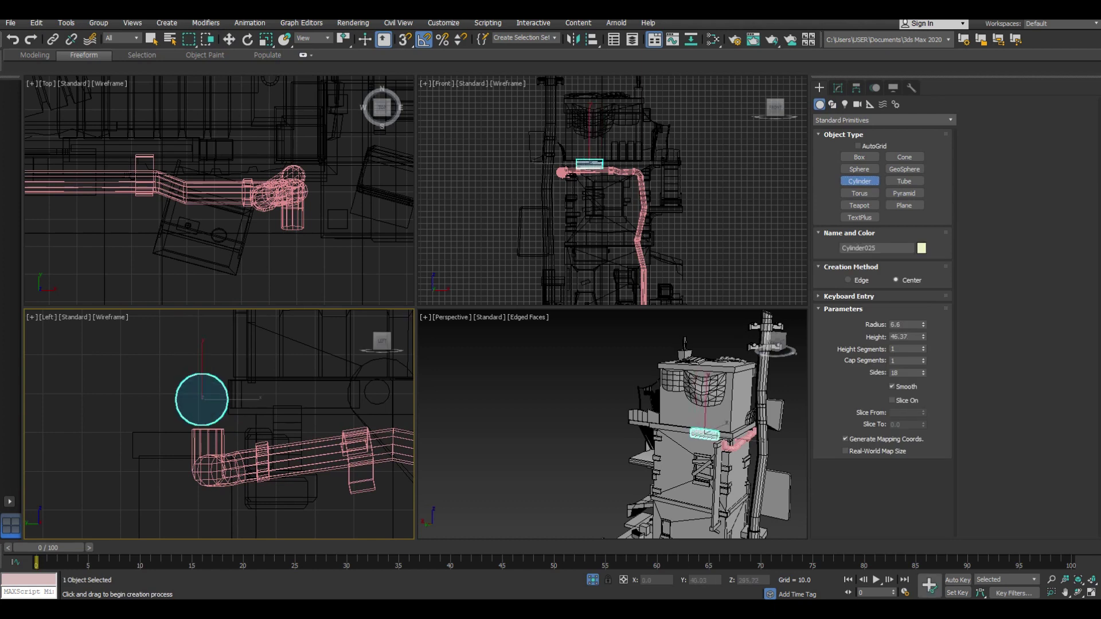
Convert the cylinder to Editable Poly, remove half its vertices and shell it into a half-round gutter.
right_click(668, 427)
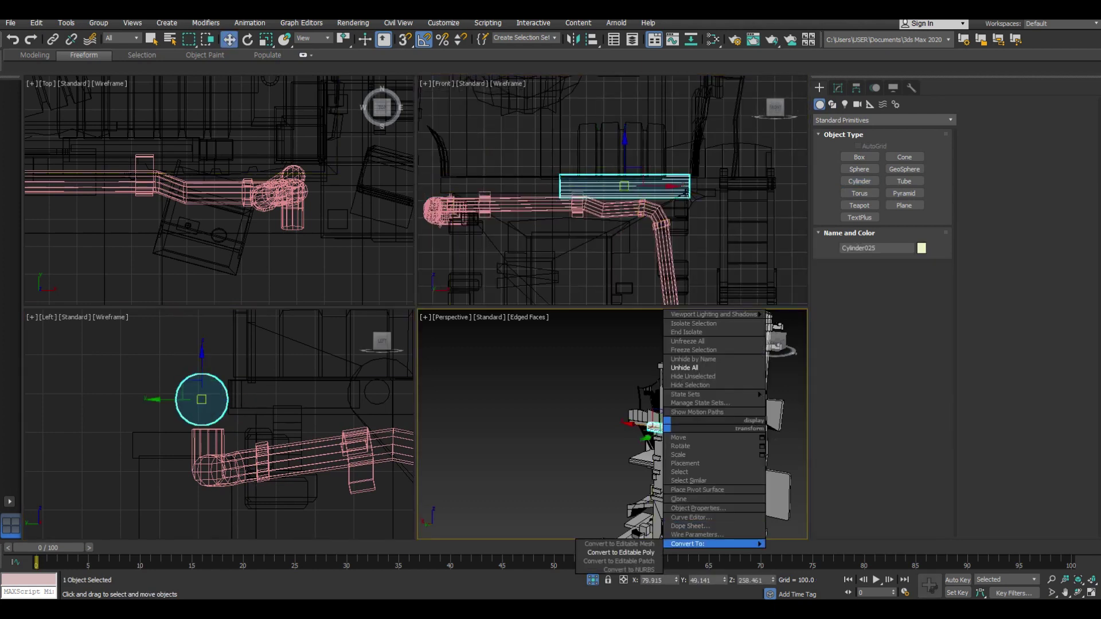
left_click(607, 542)
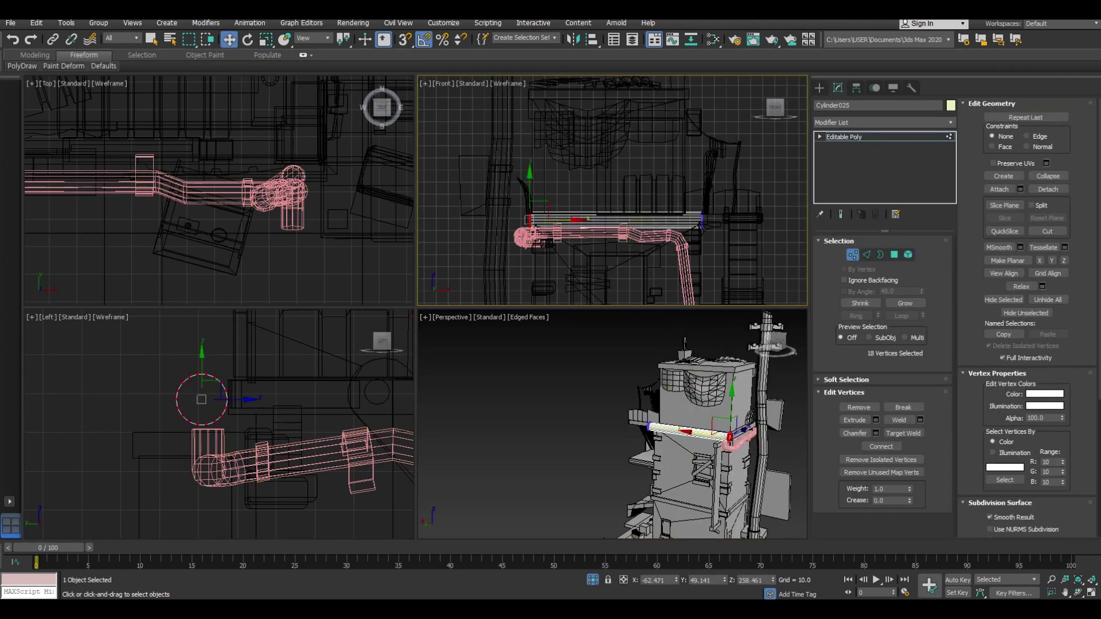
scroll(688, 430, "up", 5)
mouse_move(688, 430)
middle_mouse_down("alt")
mouse_move(682, 318)
mouse_move(706, 344)
middle_mouse_up("alt")
key("ctrl+a")
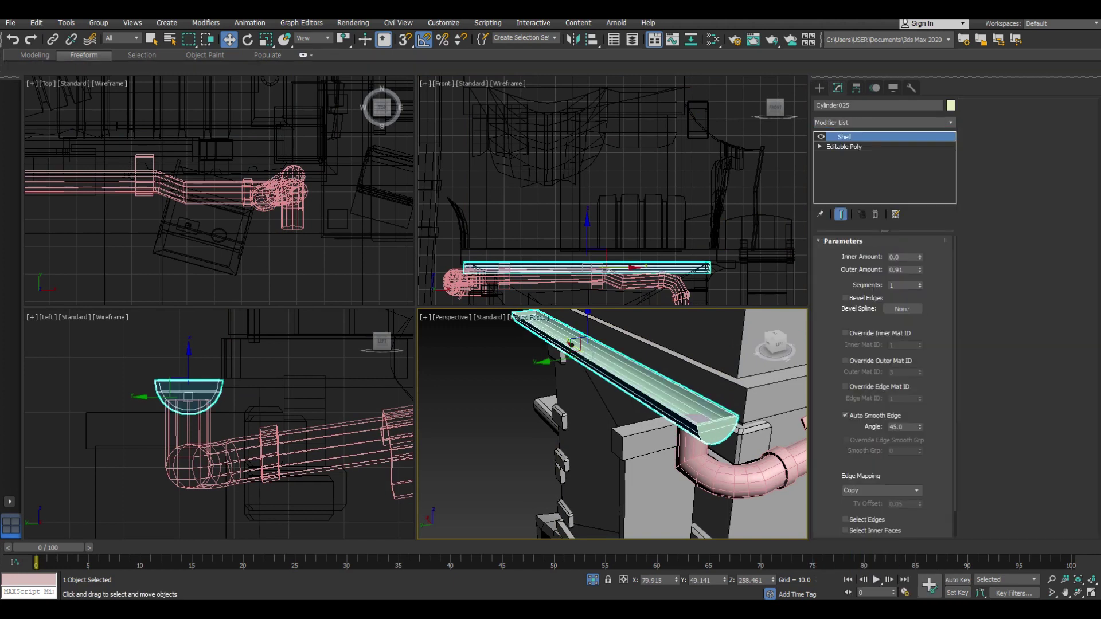
key("ctrl+d")
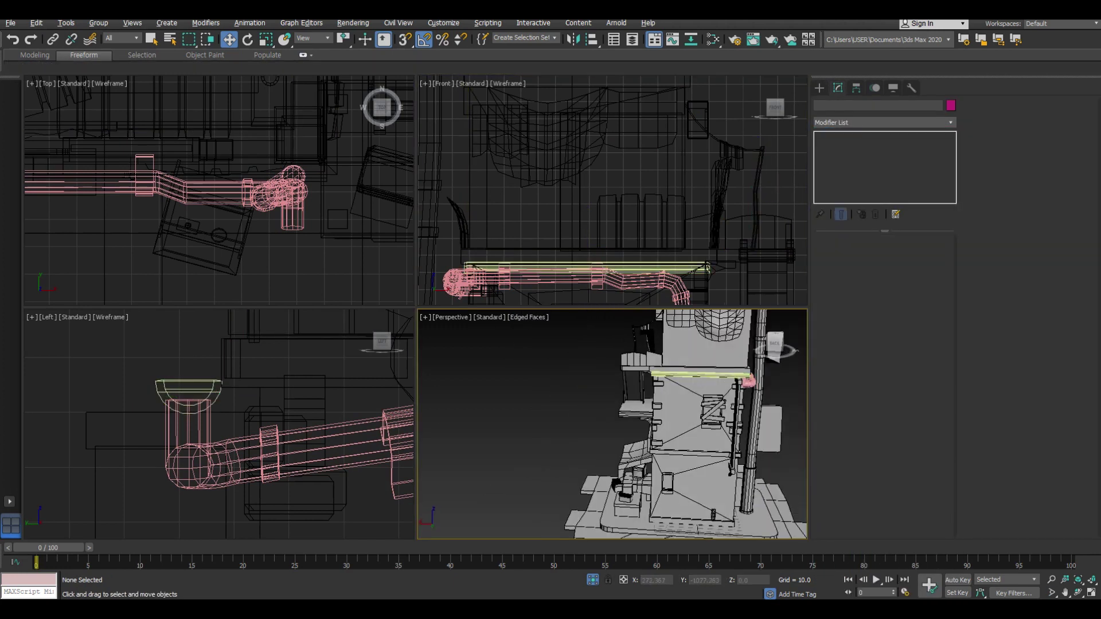
Raise one end's vertices so the gutter slopes along the roof edge.
left_click(707, 267)
key("2")
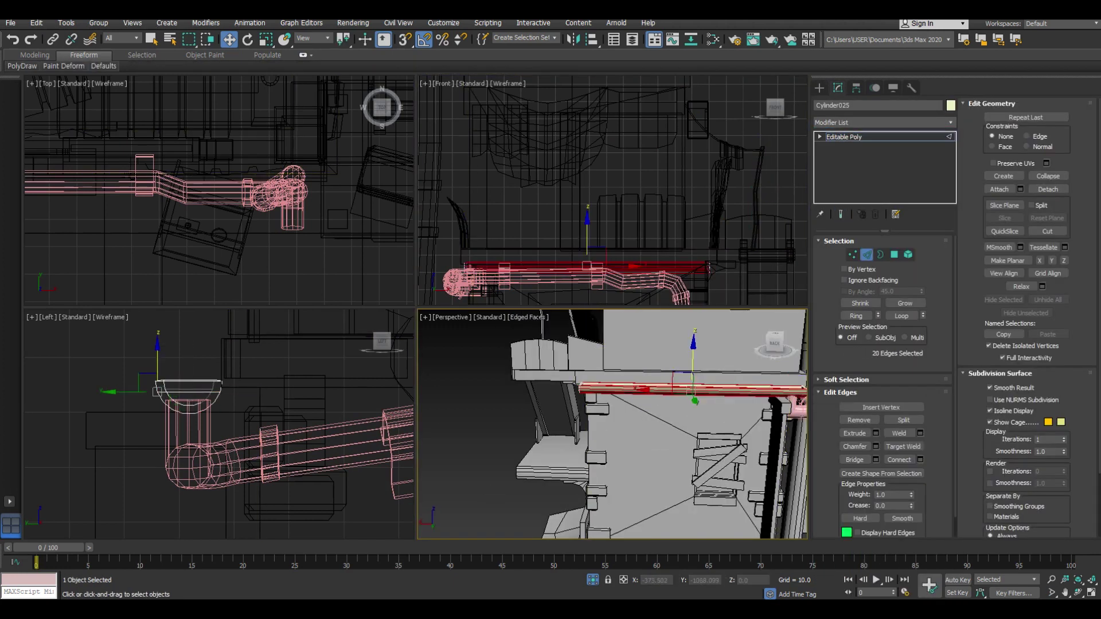
key("1")
left_click_drag(745, 253, 763, 254)
middle_click_drag(612, 424, 659, 425, "alt")
left_click(819, 88)
scroll(612, 424, "down", 3)
scroll(613, 425, "up", 3)
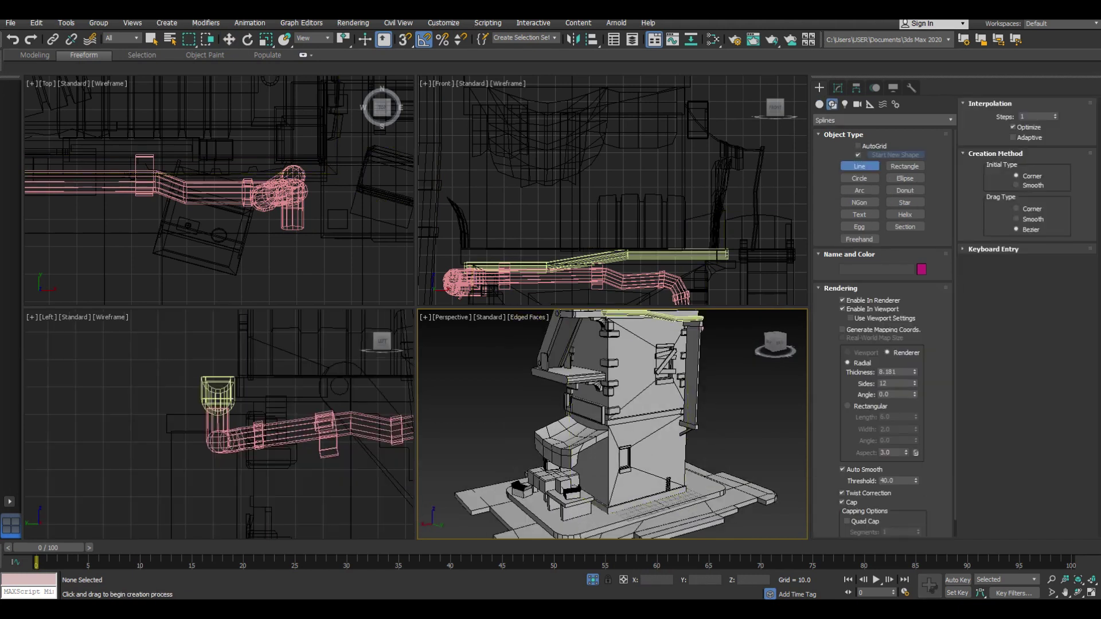
Draw a rope line down the building's side from the upper platform.
scroll(612, 190, "down", 4)
scroll(219, 424, "down", 3)
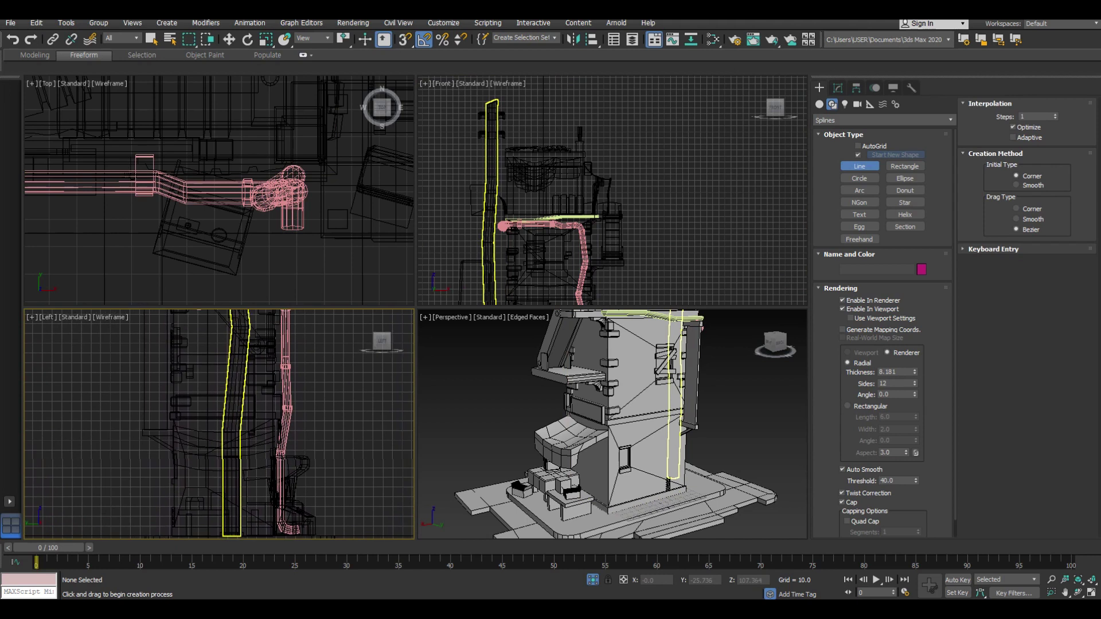
left_click(189, 473)
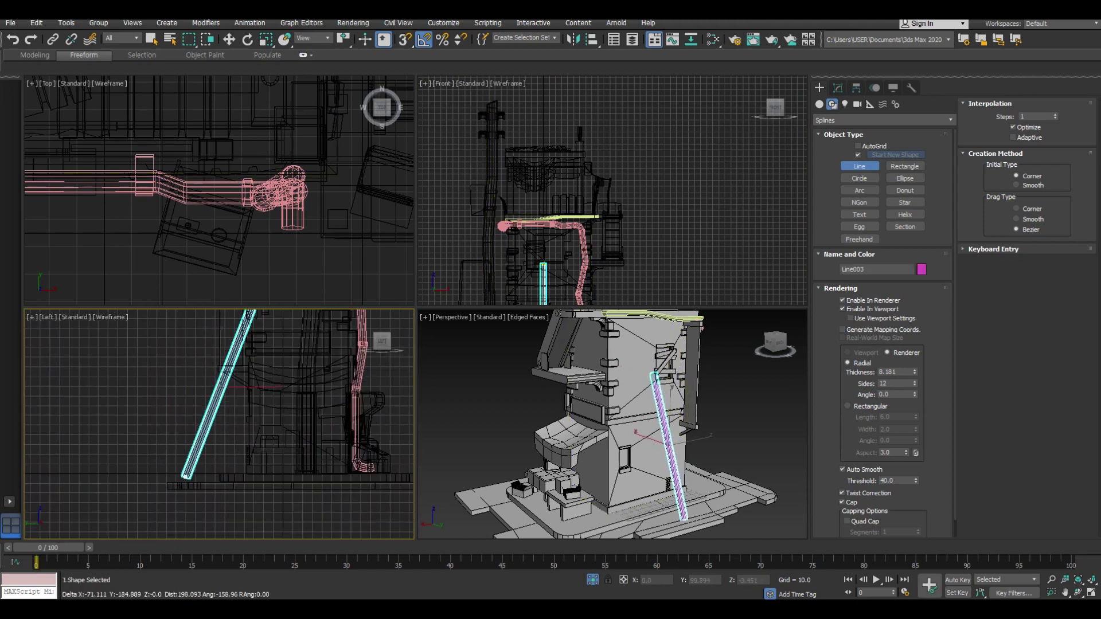
right_click(573, 430)
middle_click_drag(574, 430, 630, 402, "alt")
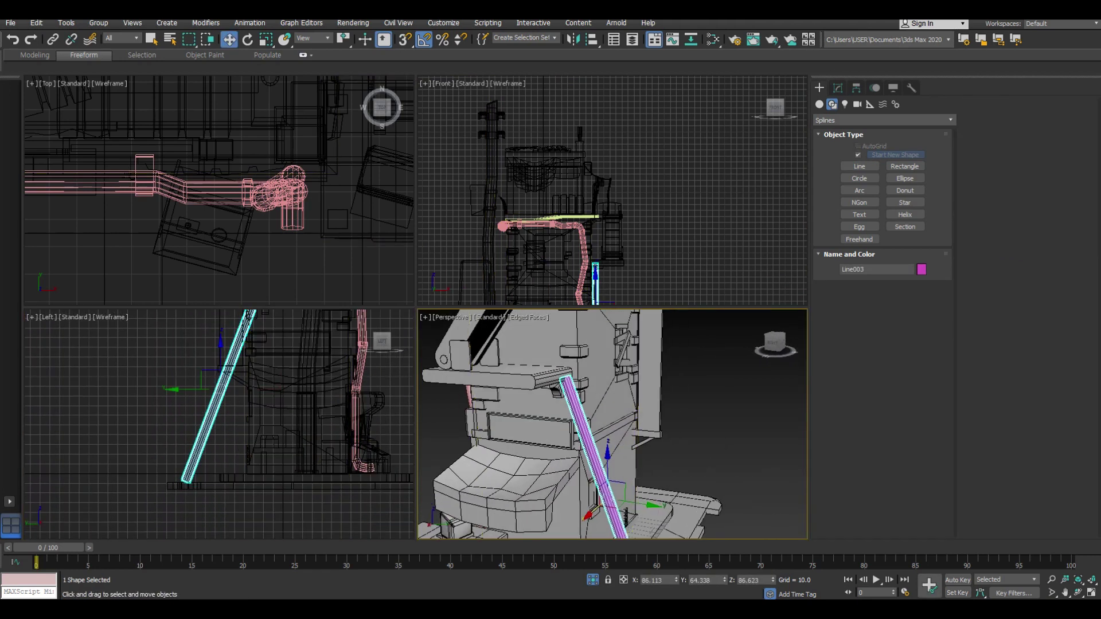
key("w")
mouse_move(573, 430)
middle_mouse_down("alt")
mouse_move(608, 425)
mouse_move(573, 436)
mouse_move(596, 470)
mouse_move(585, 499)
middle_mouse_up("alt")
Make the rope line's bottom vertex a smooth Bezier point.
key("1")
left_click(629, 510)
key("z")
right_click(571, 392)
left_click(554, 319)
mouse_move(572, 392)
middle_mouse_down("alt")
mouse_move(596, 424)
mouse_move(504, 401)
middle_mouse_up("alt")
right_click(572, 392)
left_click(554, 319)
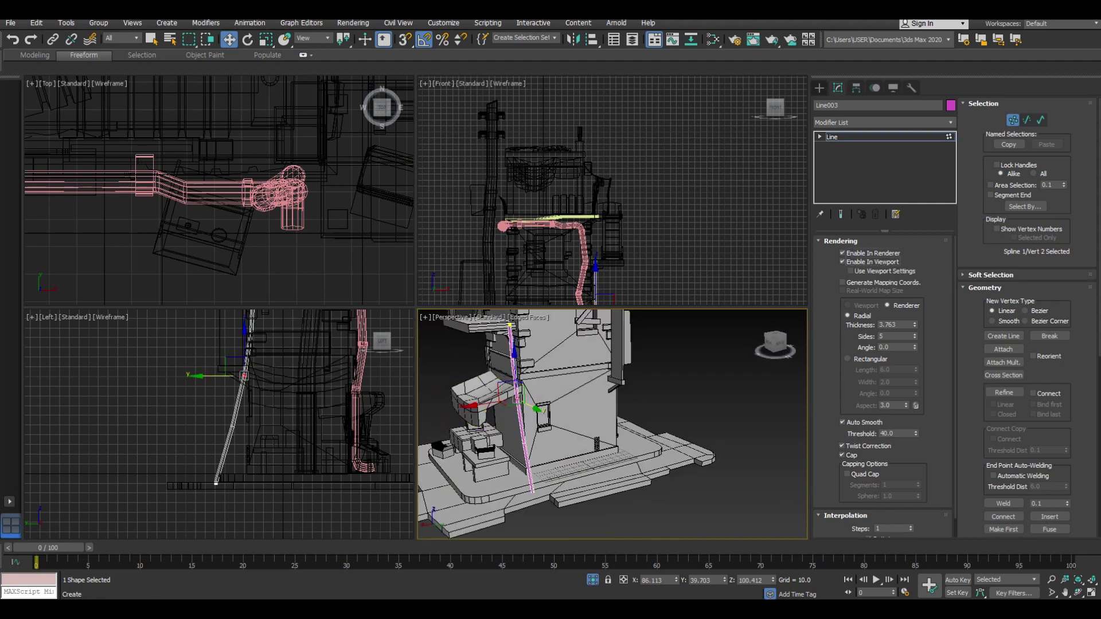
key("1")
Copy the rope as a second line, Line004, and maximize the Perspective viewport.
middle_click_drag(573, 401, 504, 407, "alt")
key("ctrl+v")
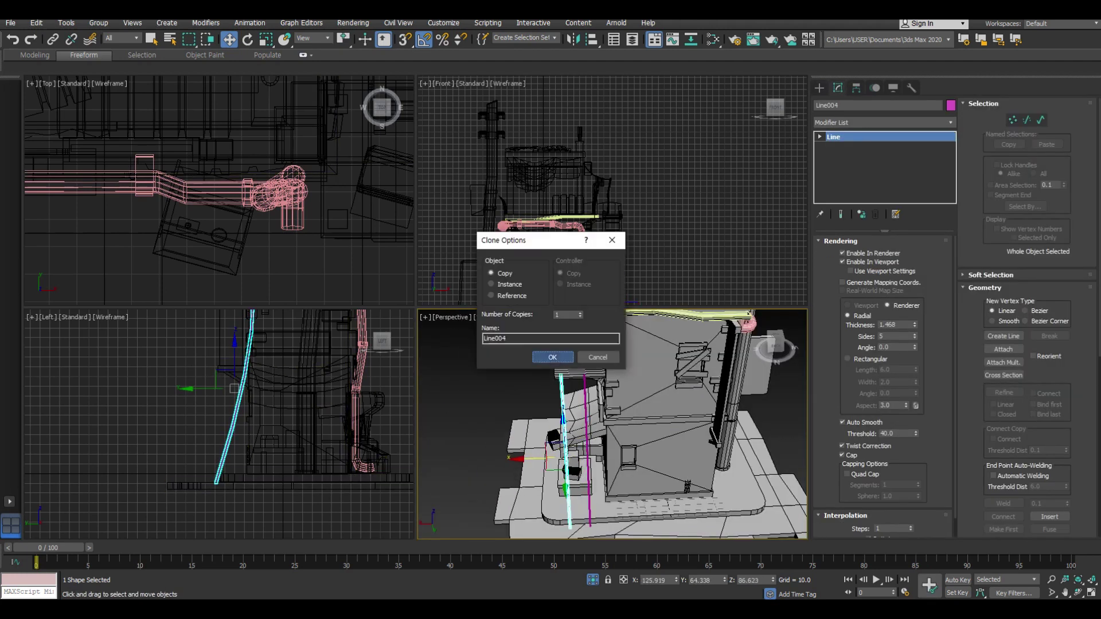
key("Return")
key("ctrl+d")
key("alt+w")
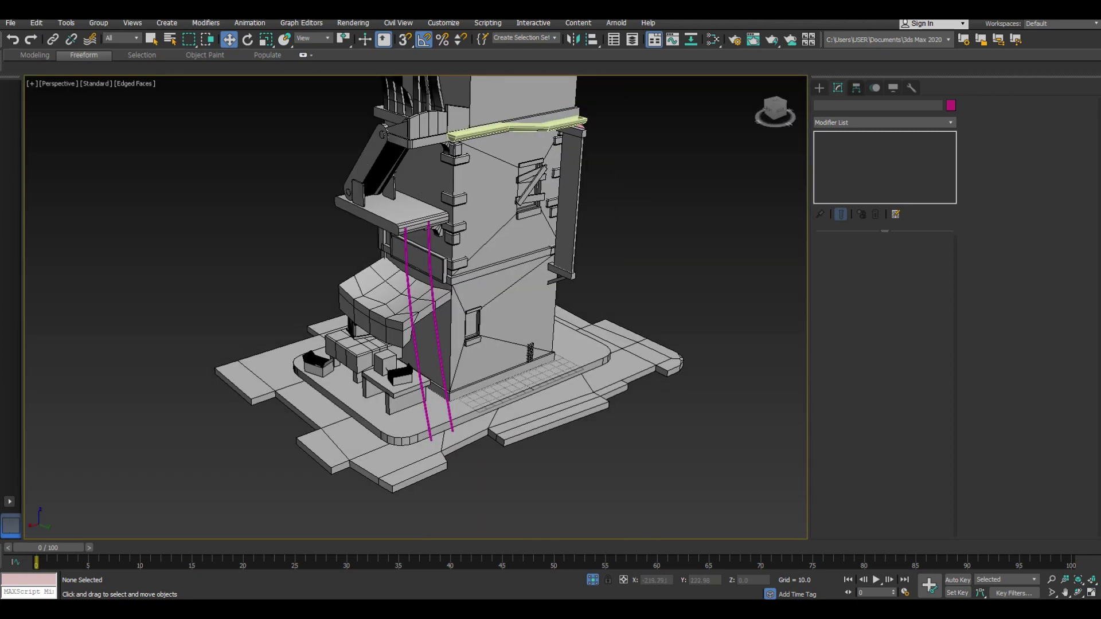
left_click(818, 88)
left_click(859, 156)
Create a thin flat Box rung, lift it into place and convert it to Editable Poly.
key("alt+w")
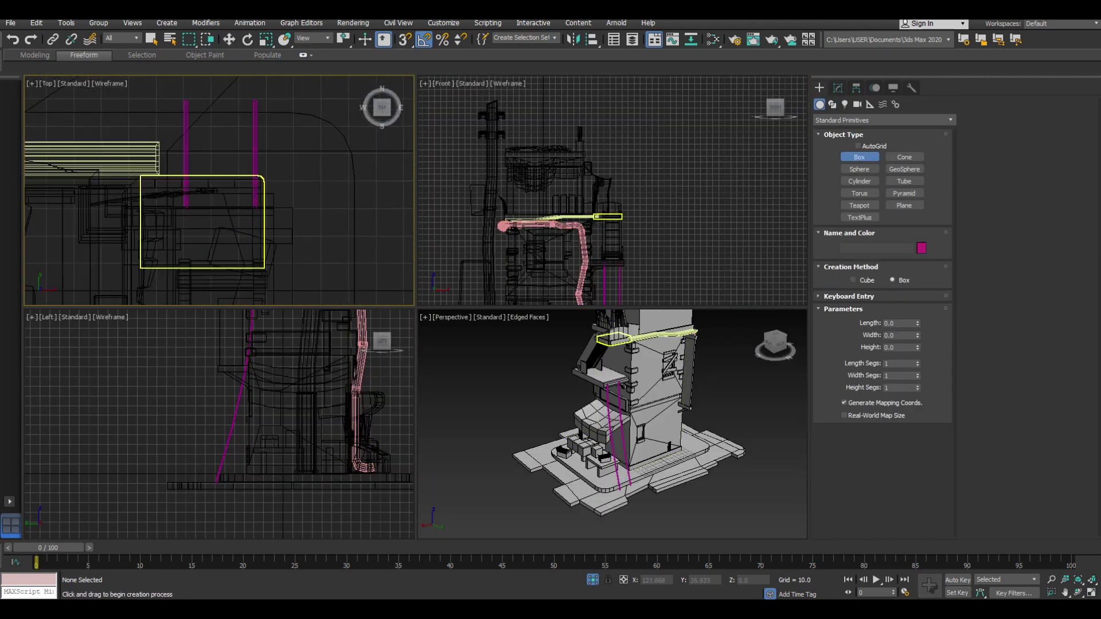
left_click_drag(144, 167, 258, 186)
key("w")
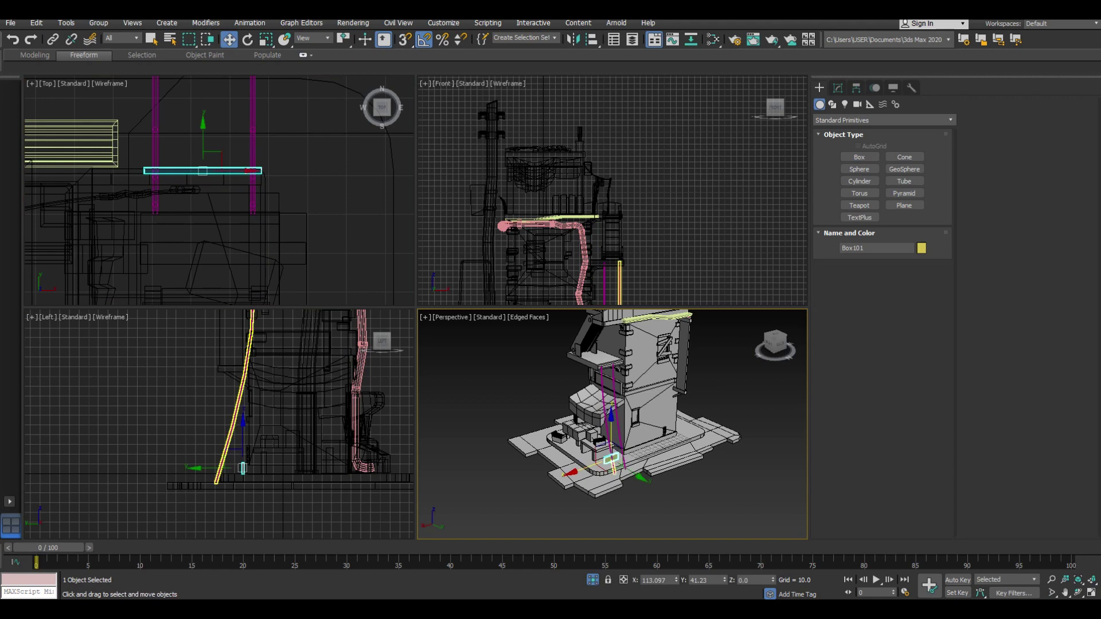
scroll(579, 417, "up", 5)
left_click_drag(590, 430, 579, 417)
mouse_move(579, 417)
middle_mouse_down("alt")
mouse_move(524, 358)
mouse_move(568, 395)
mouse_move(608, 396)
mouse_move(596, 390)
middle_mouse_up("alt")
right_click(524, 358)
left_click(574, 481)
key("1")
key("4")
left_click(571, 404)
Slide the rung in between the two magenta ropes.
left_click(818, 88)
left_click_drag(622, 395, 628, 396)
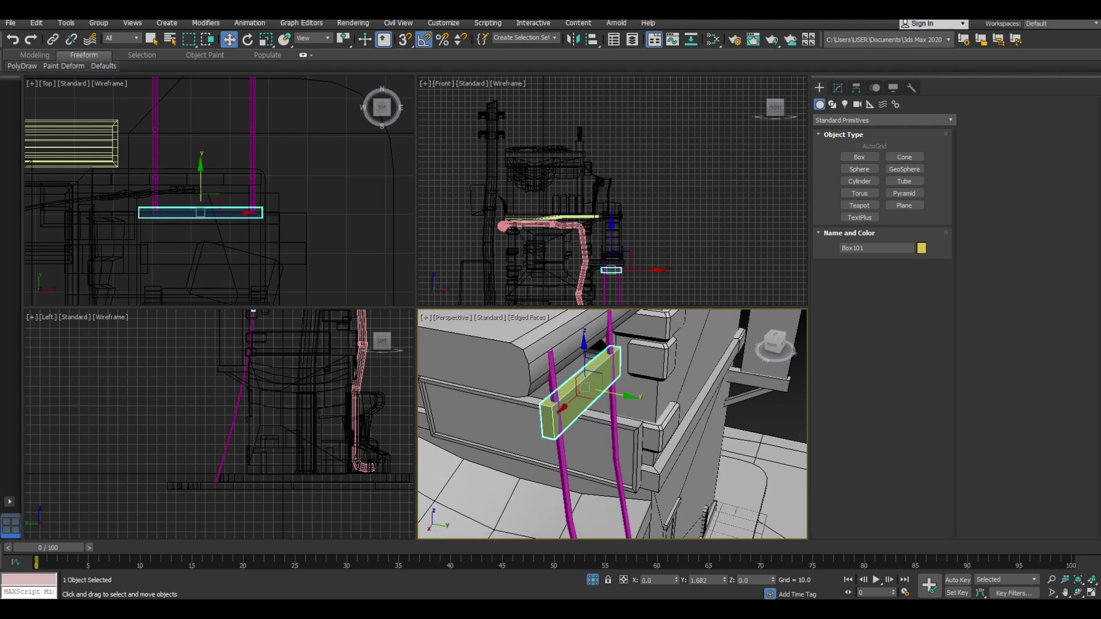
mouse_move(628, 396)
middle_mouse_down("alt")
mouse_move(596, 395)
mouse_move(574, 424)
middle_mouse_up("alt")
scroll(597, 395, "down", 5)
scroll(246, 396, "up", 5)
Clone the rung down the ropes as 10 copies and delete the stray one below the base.
left_click_drag(244, 401, 252, 393, "shift")
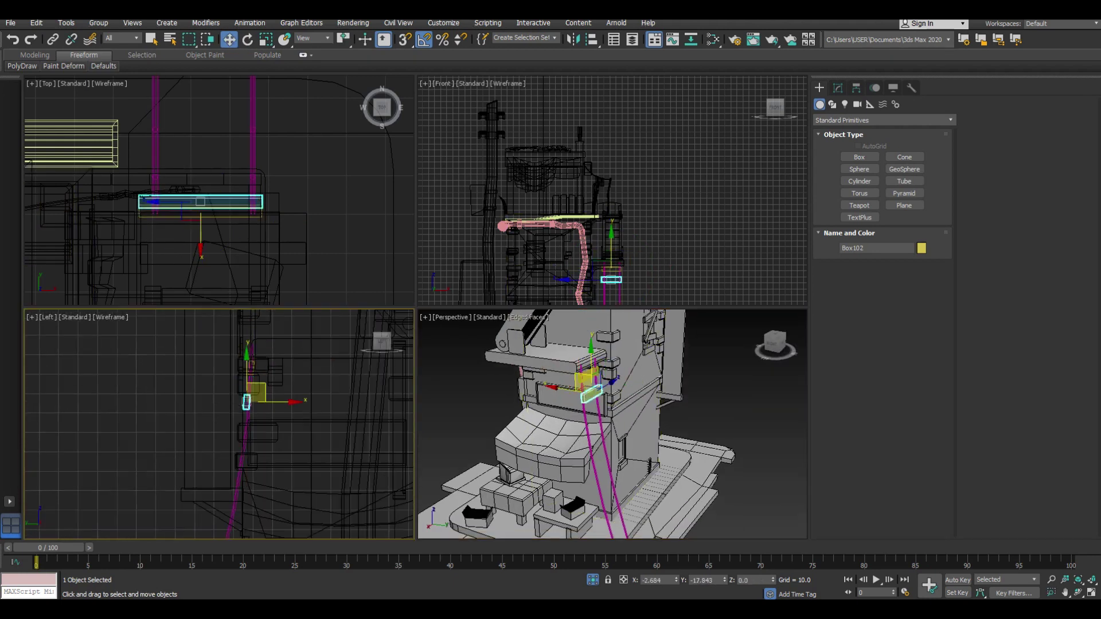
type("10")
key("Return")
scroll(613, 424, "up", 5)
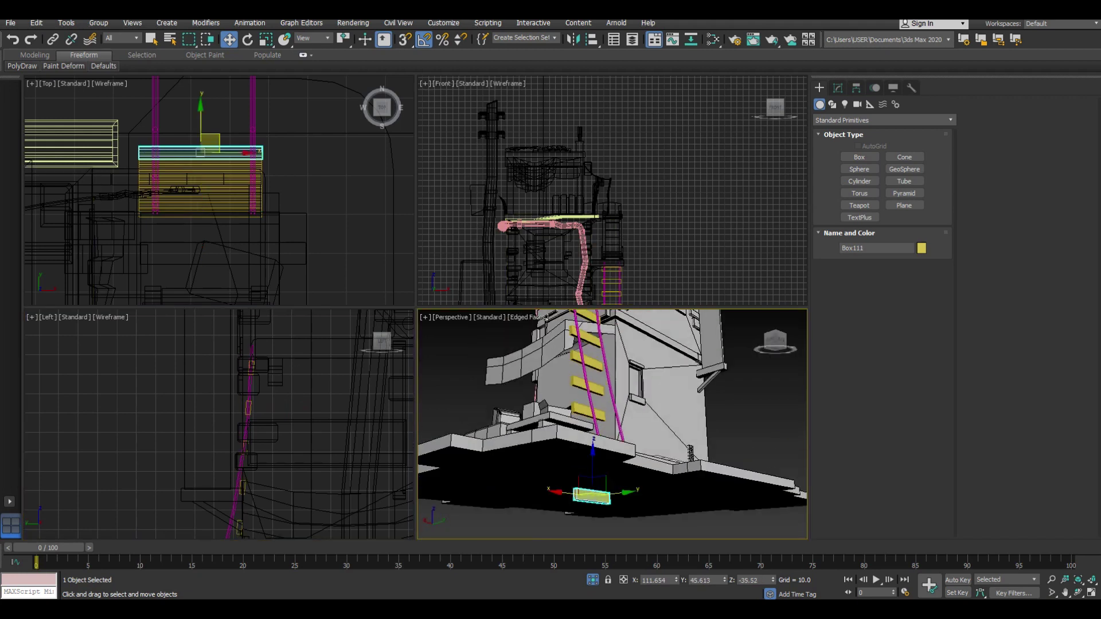
scroll(612, 424, "up", 3)
key("Delete")
Shift one rung off line and tilt another rung 20 degrees.
left_click_drag(259, 465, 234, 465)
middle_click_drag(613, 424, 574, 401, "alt")
scroll(564, 424, "up", 3)
left_click(499, 413)
mouse_move(516, 396)
left_mouse_down()
mouse_move(505, 435)
mouse_move(499, 367)
left_mouse_up()
key("w")
middle_click_drag(574, 401, 608, 390, "alt")
Tilt another rung 10 degrees and a lower rung slightly, then deselect.
left_click(519, 401)
key("e")
left_click_drag(564, 407, 565, 426)
key("e")
left_click(557, 424)
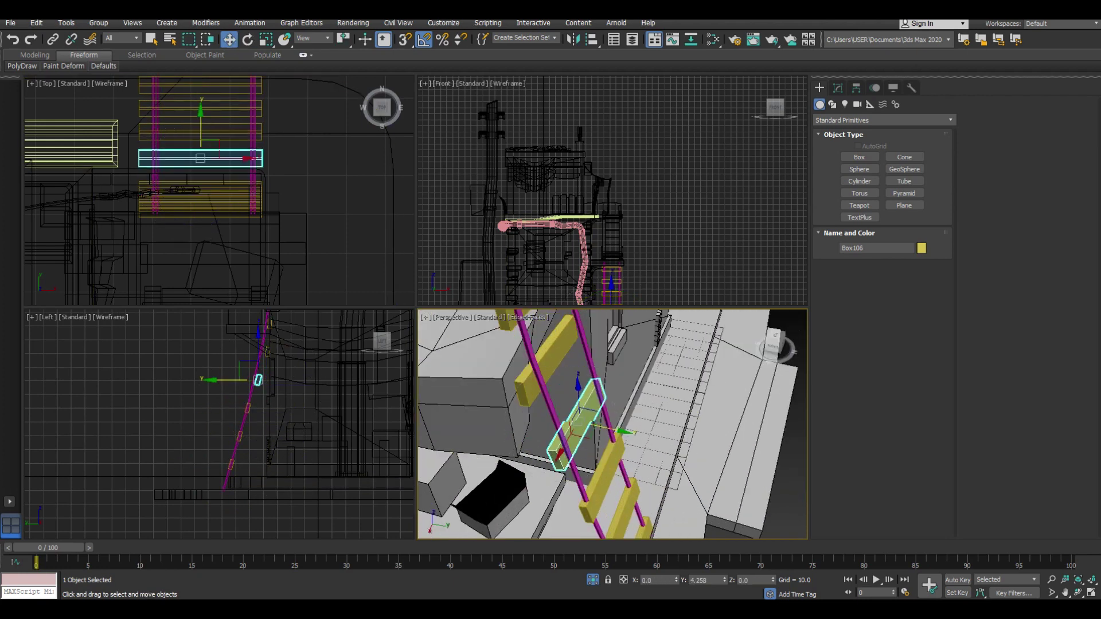
left_click(579, 424)
mouse_move(574, 402)
middle_mouse_down("alt")
mouse_move(585, 395)
mouse_move(591, 407)
mouse_move(550, 355)
middle_mouse_up("alt")
left_click(591, 421)
left_click(590, 401)
scroll(608, 424, "down", 5)
left_click(550, 356)
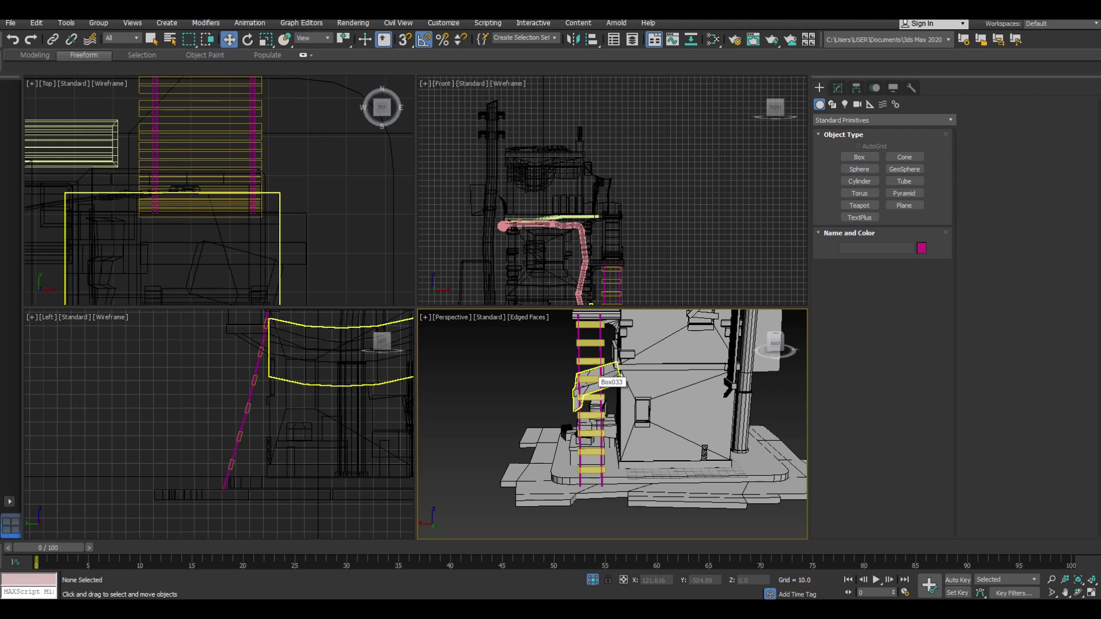
middle_click_drag(596, 375, 643, 367, "alt")
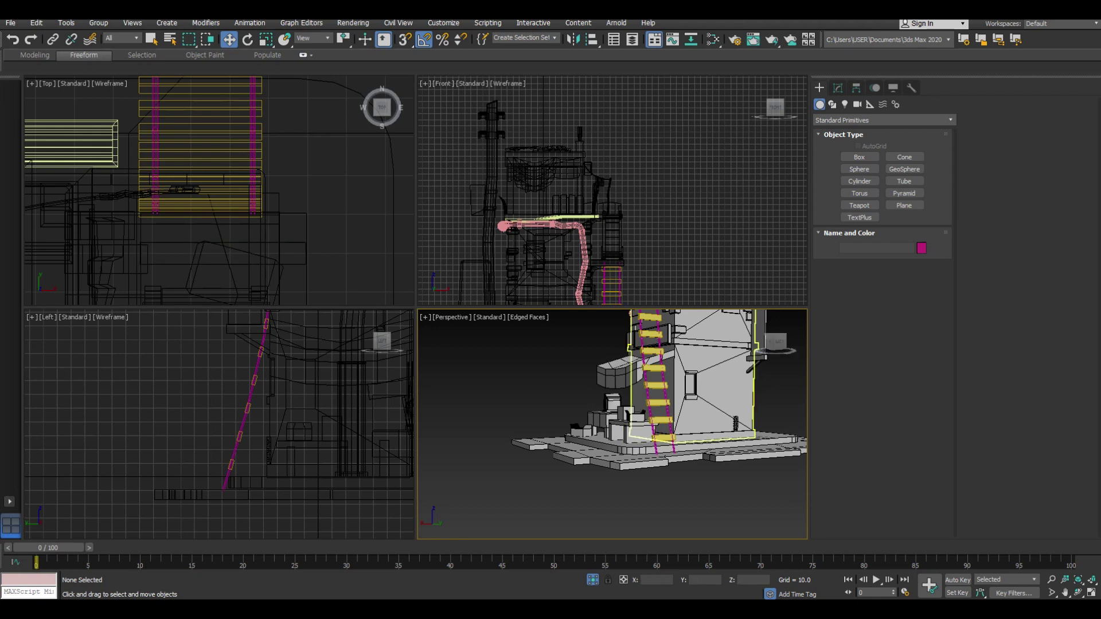
Draw the frame's bent outline as a Line in the Left view.
key("4")
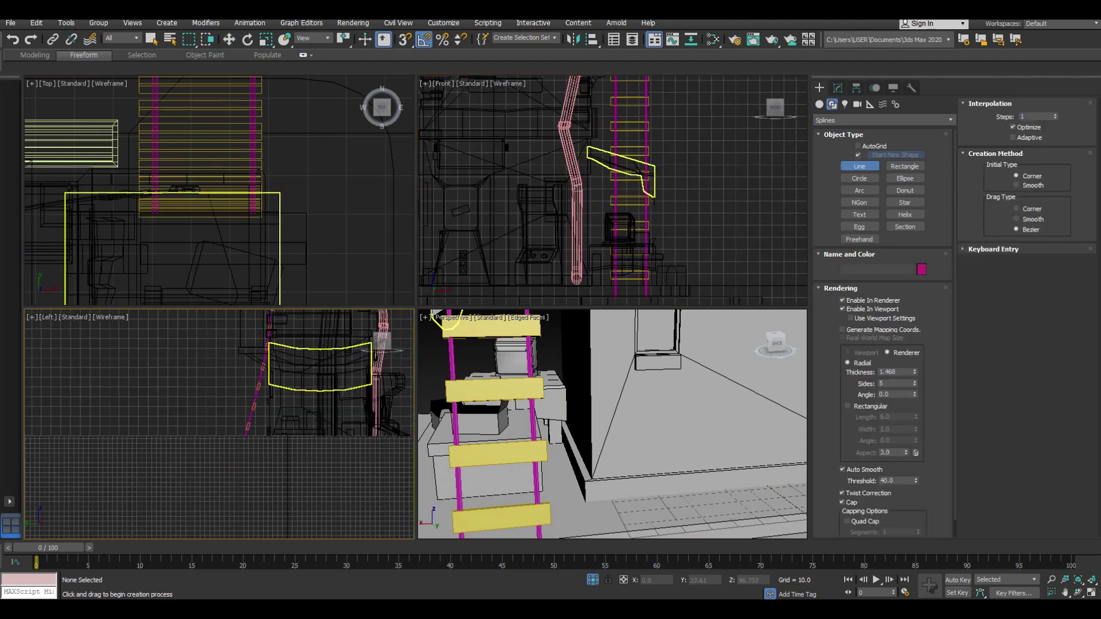
middle_click_drag(258, 450, 232, 467)
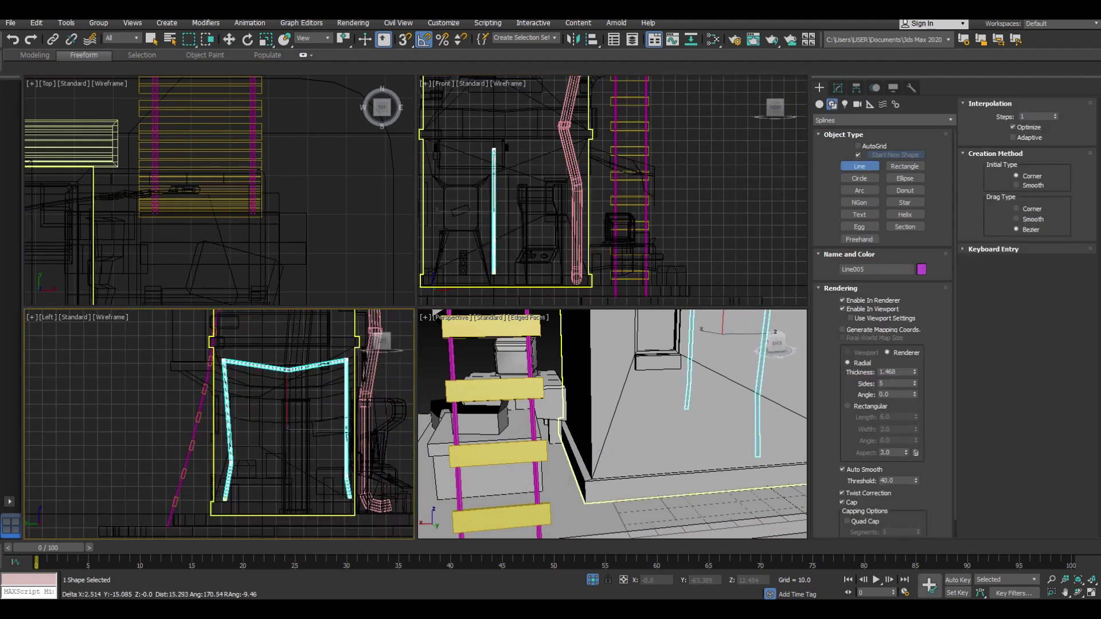
key("w")
scroll(613, 424, "down", 5)
key("alt+w")
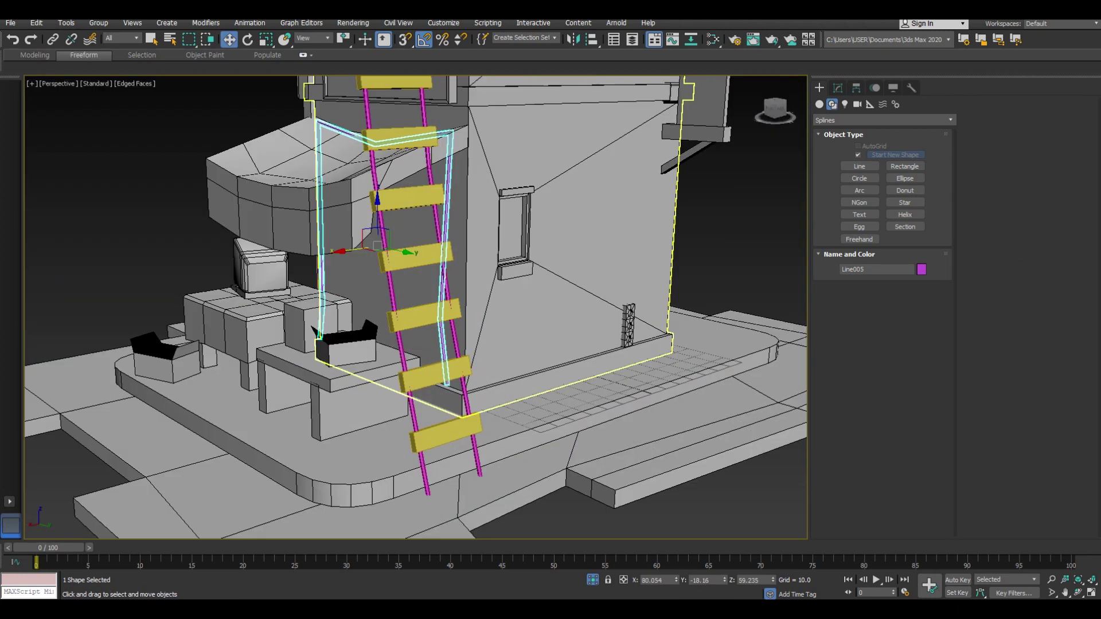
scroll(344, 287, "up", 5)
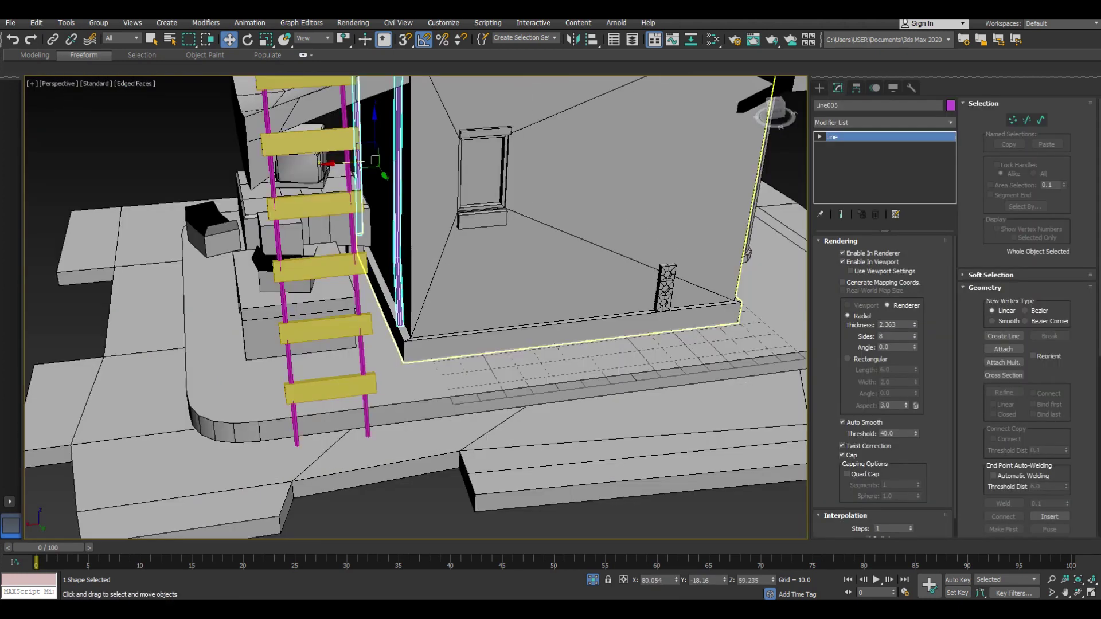
scroll(416, 308, "down", 3)
middle_click_drag(401, 287, 459, 287, "alt")
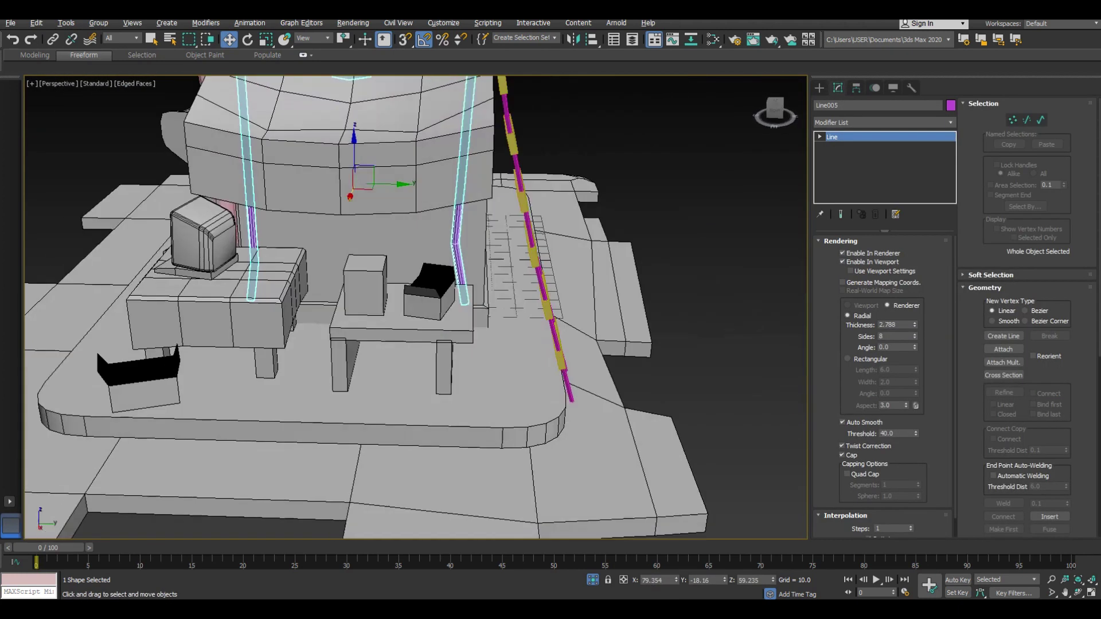
Isolate the frame line, fillet its corners and move the middle vertex.
key("1")
scroll(476, 246, "up", 3)
key("alt+q")
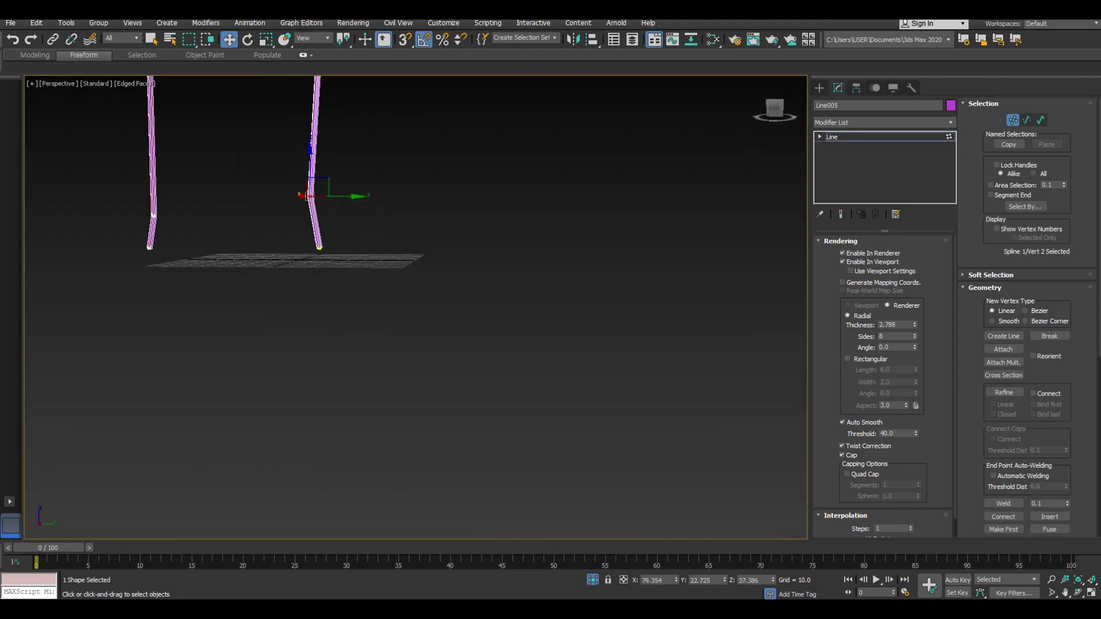
scroll(1026, 401, "down", 2)
left_click(1004, 499)
key("ctrl+a")
scroll(416, 308, "down", 3)
scroll(435, 316, "up", 1)
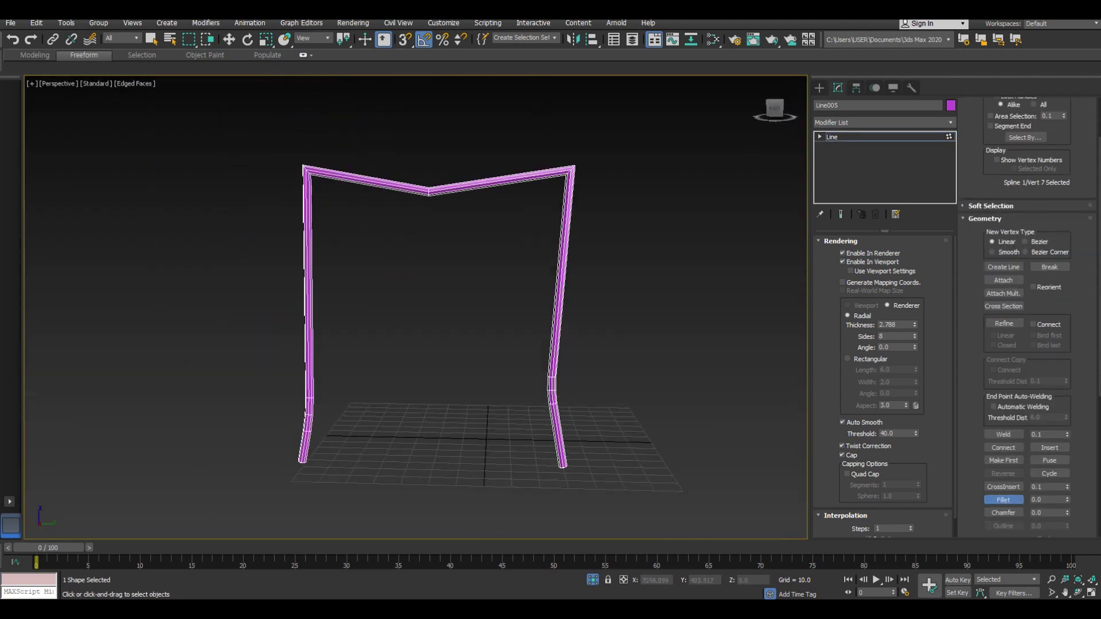
scroll(428, 189, "up", 2)
left_click(427, 187)
right_click(424, 175)
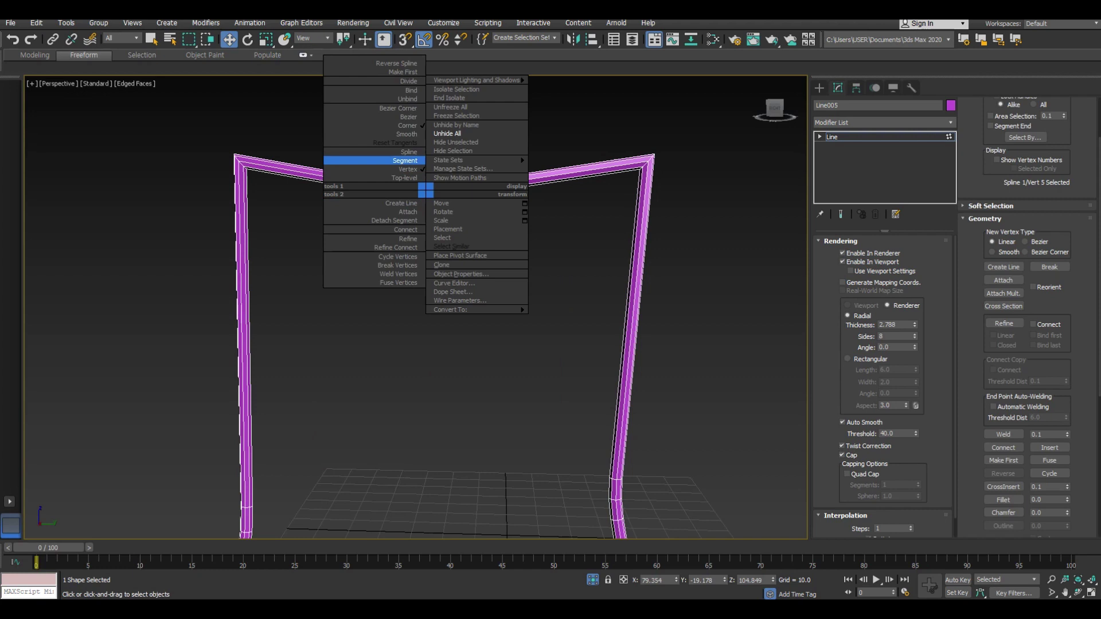
left_click(453, 190)
key("w")
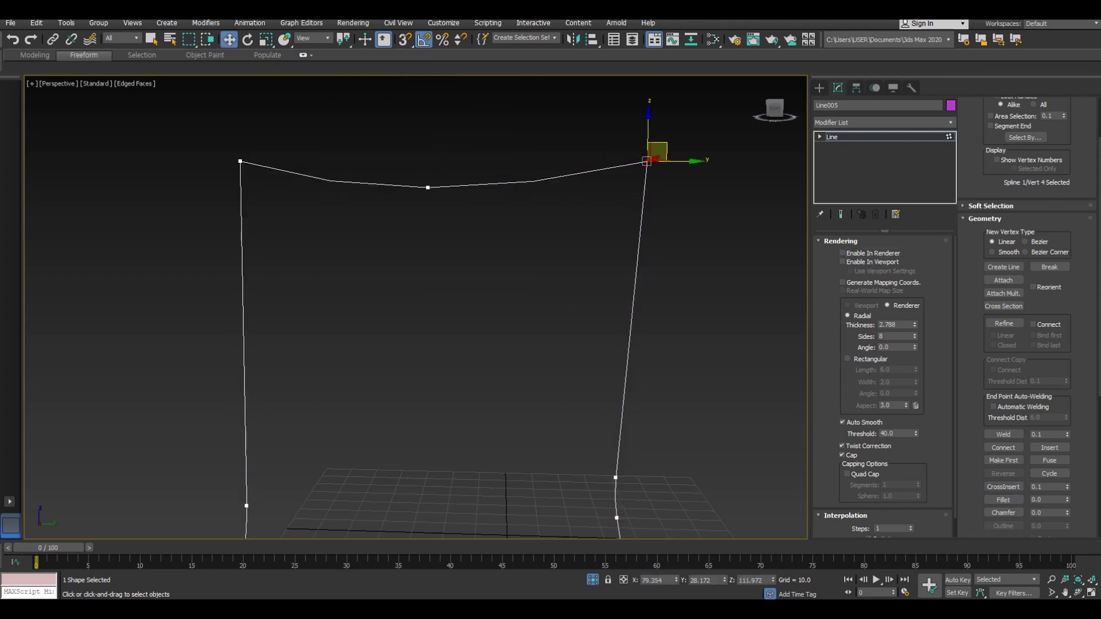
Weld nearby vertices, make a corner Bezier Corner, and end isolation.
left_click(1003, 434)
right_click(239, 161)
left_click(194, 88)
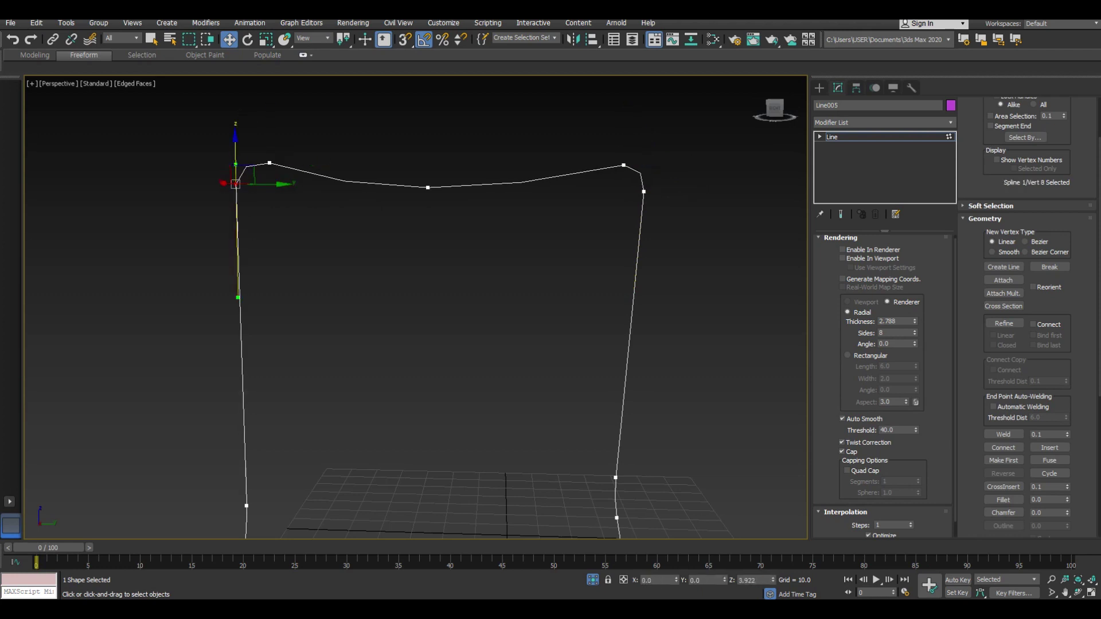
left_click(819, 87)
right_click(659, 219)
left_click(705, 226)
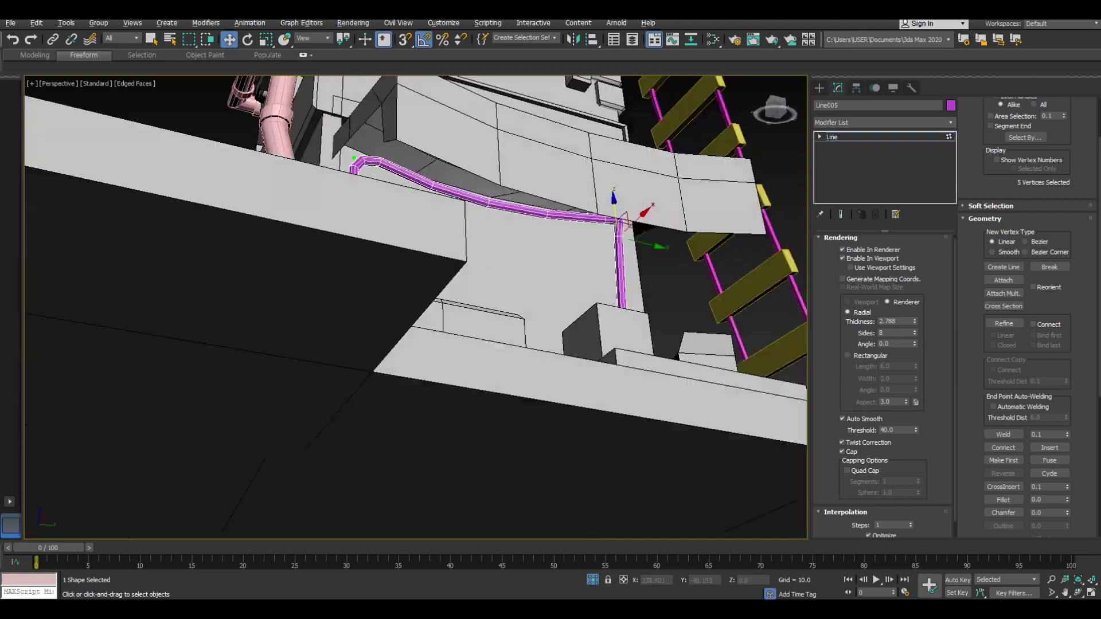
Select a frame leg's bottom vertex and review the frame against the base and ladder.
middle_click_drag(416, 309, 459, 344, "alt")
left_click(600, 439)
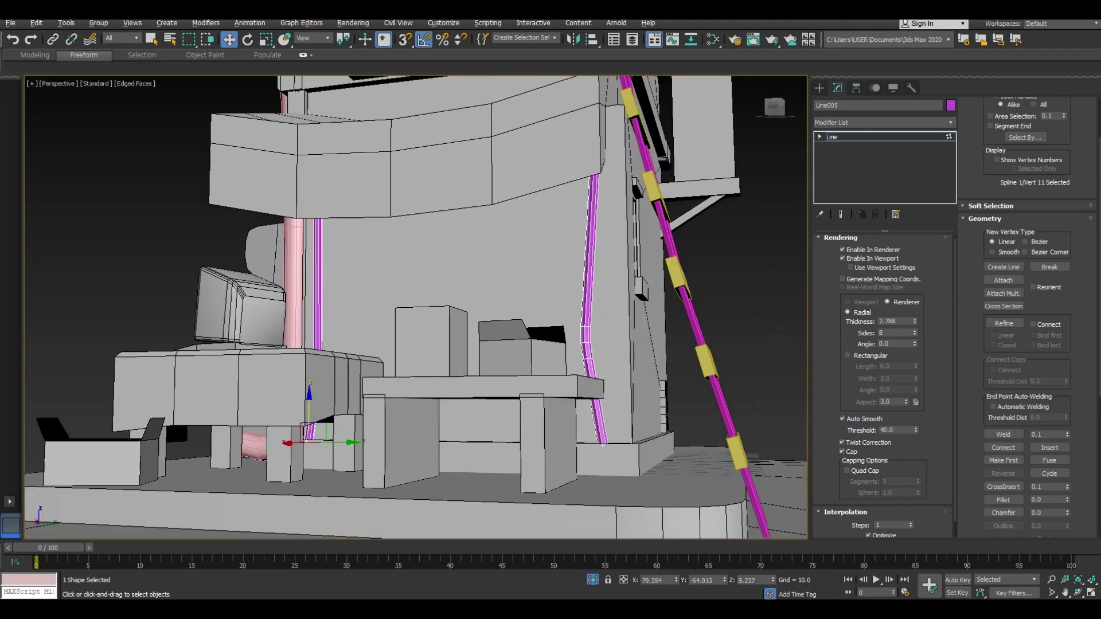
middle_click_drag(416, 309, 453, 390, "alt")
scroll(416, 309, "down", 3)
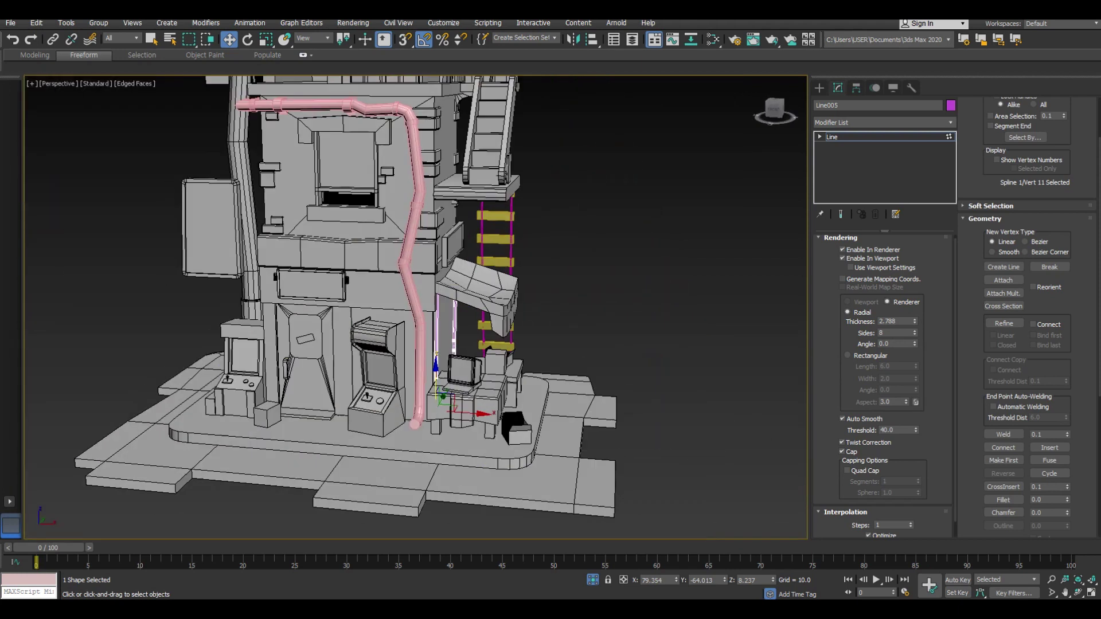
mouse_move(415, 310)
middle_mouse_down("alt")
mouse_move(436, 344)
mouse_move(401, 321)
mouse_move(430, 287)
mouse_move(435, 321)
mouse_move(436, 287)
middle_mouse_up("alt")
scroll(416, 310, "up", 5)
scroll(416, 310, "up", 3)
scroll(415, 310, "down", 5)
scroll(416, 309, "up", 5)
scroll(415, 309, "down", 5)
key("alt+w")
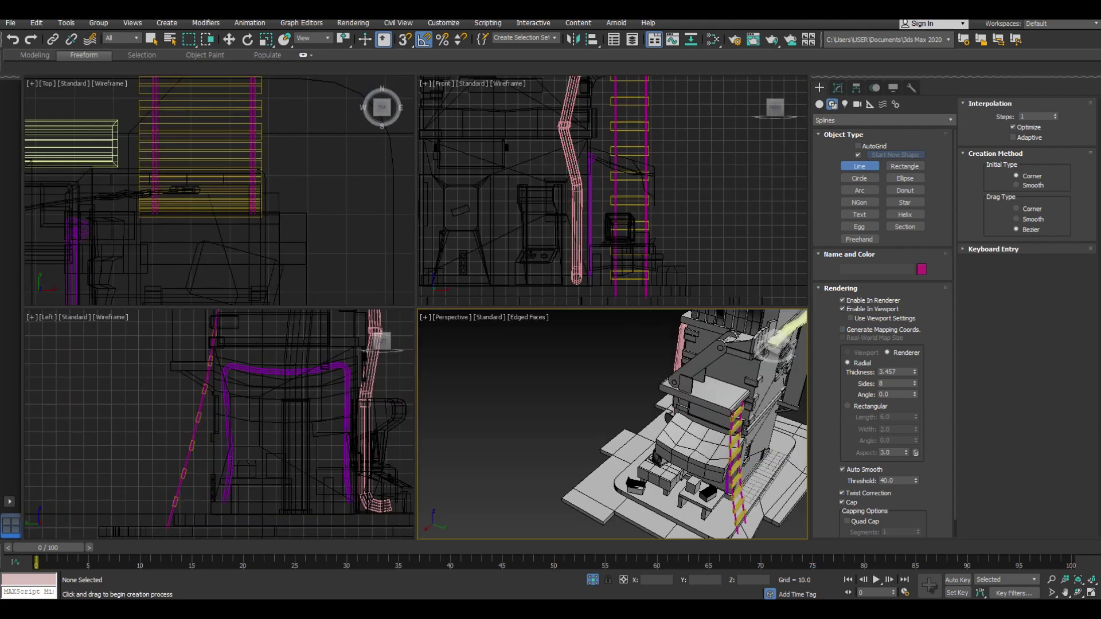
Draw the new Line006 spline frame in the top view beside the rope ladder.
middle_click_drag(218, 189, 267, 152)
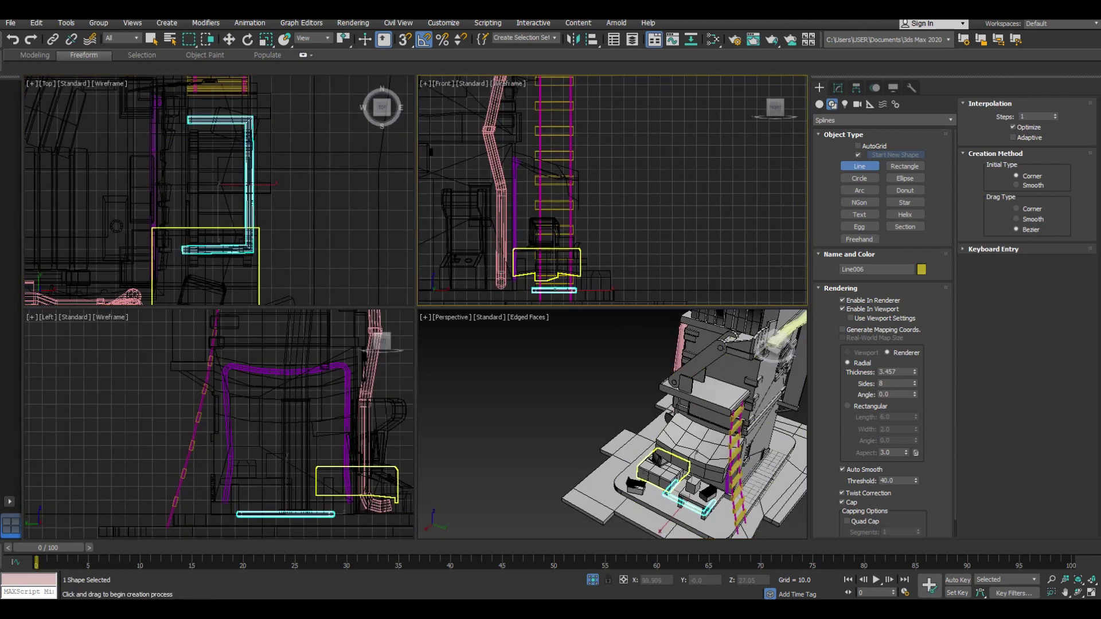
key("w")
key("z")
key("alt+w")
scroll(416, 310, "up", 3)
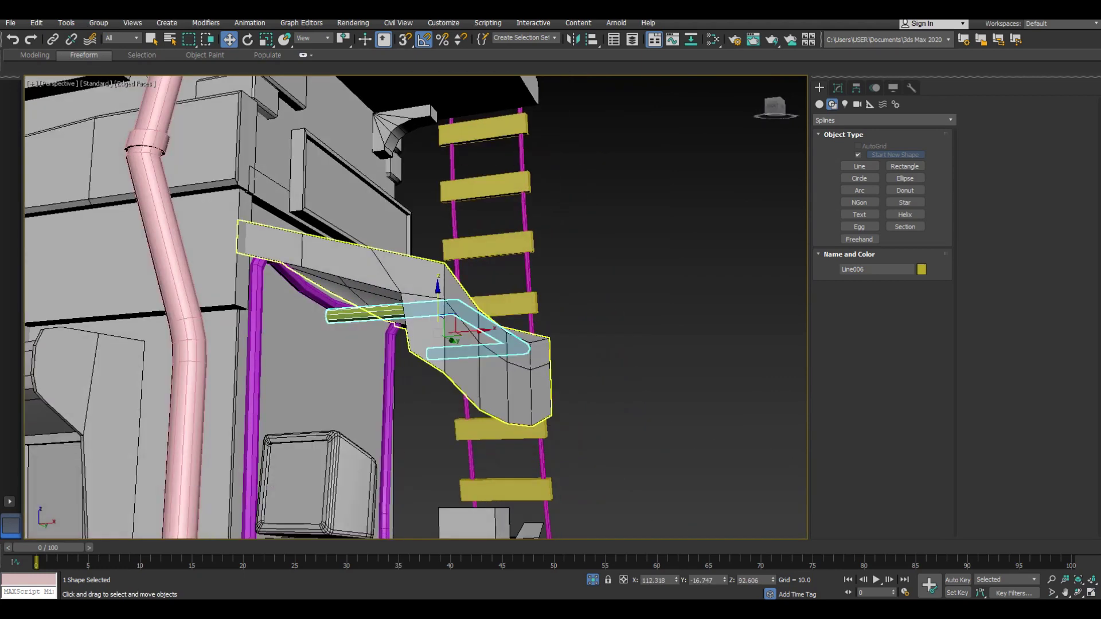
mouse_move(415, 309)
middle_mouse_down("alt")
mouse_move(458, 298)
mouse_move(401, 344)
mouse_move(435, 298)
mouse_move(476, 287)
middle_mouse_up("alt")
scroll(416, 310, "down", 5)
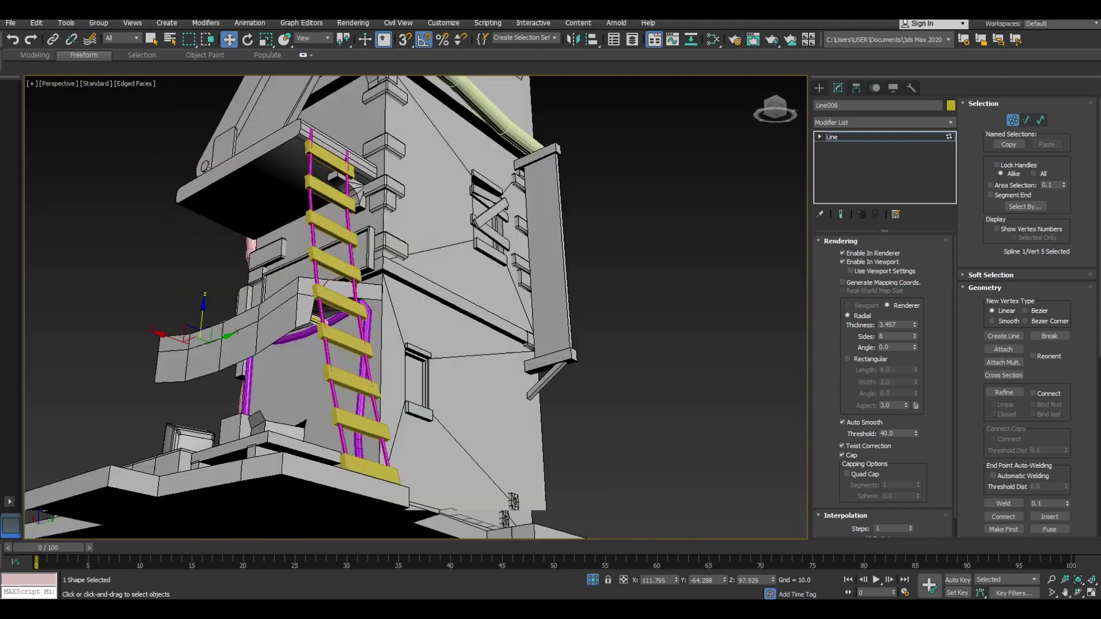
scroll(416, 309, "up", 3)
scroll(416, 310, "up", 2)
mouse_move(415, 310)
middle_mouse_down("alt")
mouse_move(436, 287)
mouse_move(401, 299)
mouse_move(390, 264)
middle_mouse_up("alt")
Select Line006 and isolate it to edit it on its own.
left_click(290, 315)
scroll(290, 314, "up", 3)
scroll(416, 309, "down", 3)
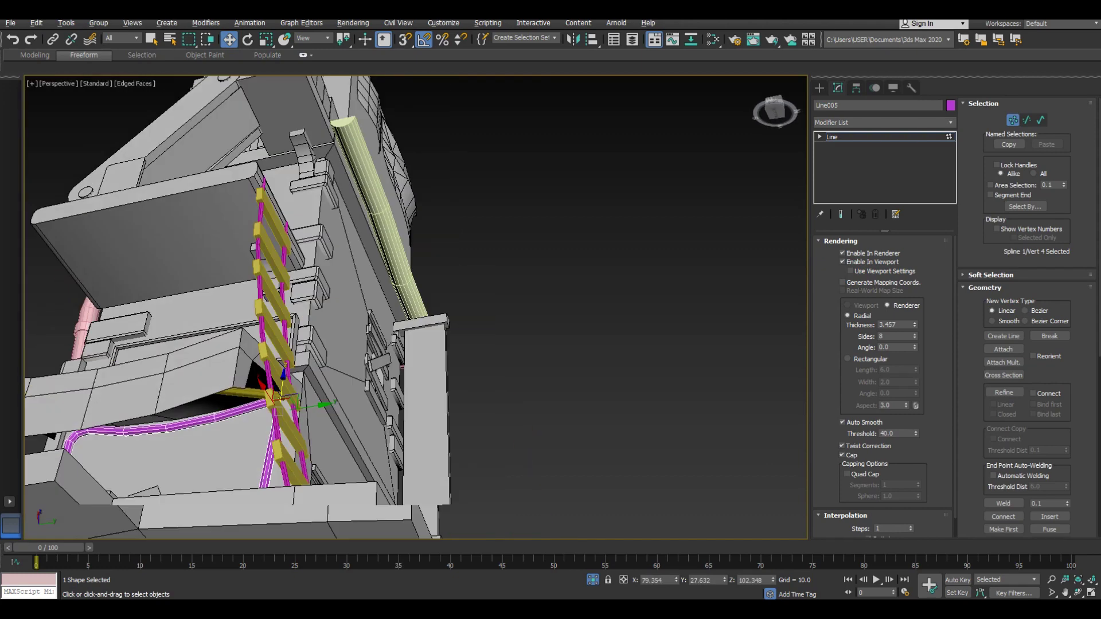
key("ctrl+z")
middle_click_drag(416, 310, 379, 272, "alt")
key("alt+q")
scroll(1027, 315, "down", 3)
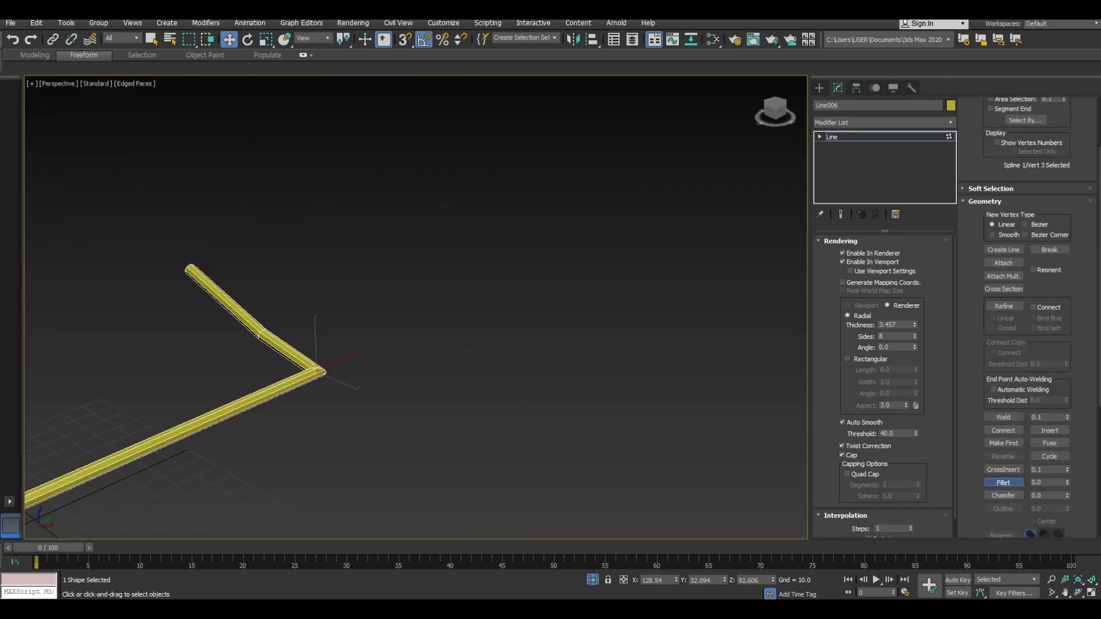
End the isolation to restore the whole building, deselect, and select the tall pipe.
right_click(467, 264)
left_click(504, 164)
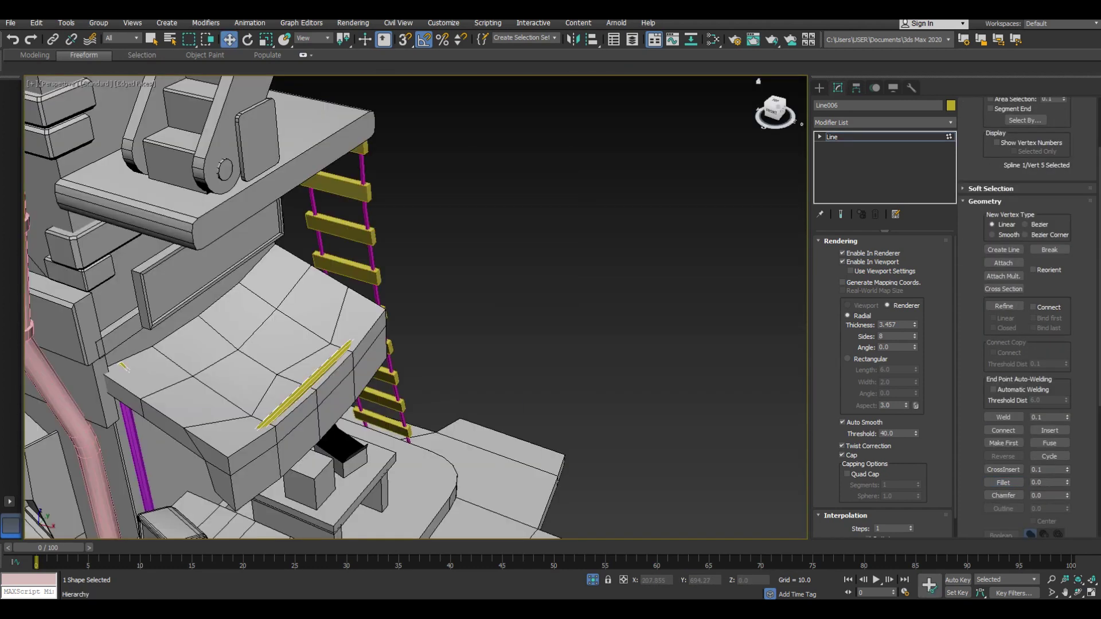
scroll(415, 308, "up", 3)
scroll(416, 308, "down", 8)
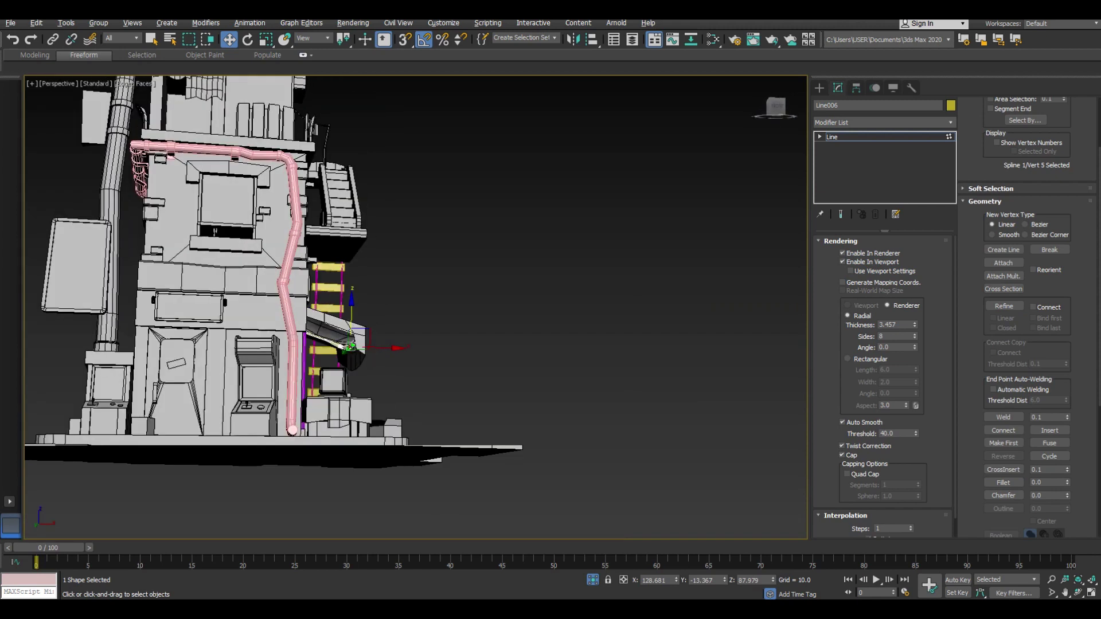
key("ctrl+d")
scroll(415, 308, "up", 3)
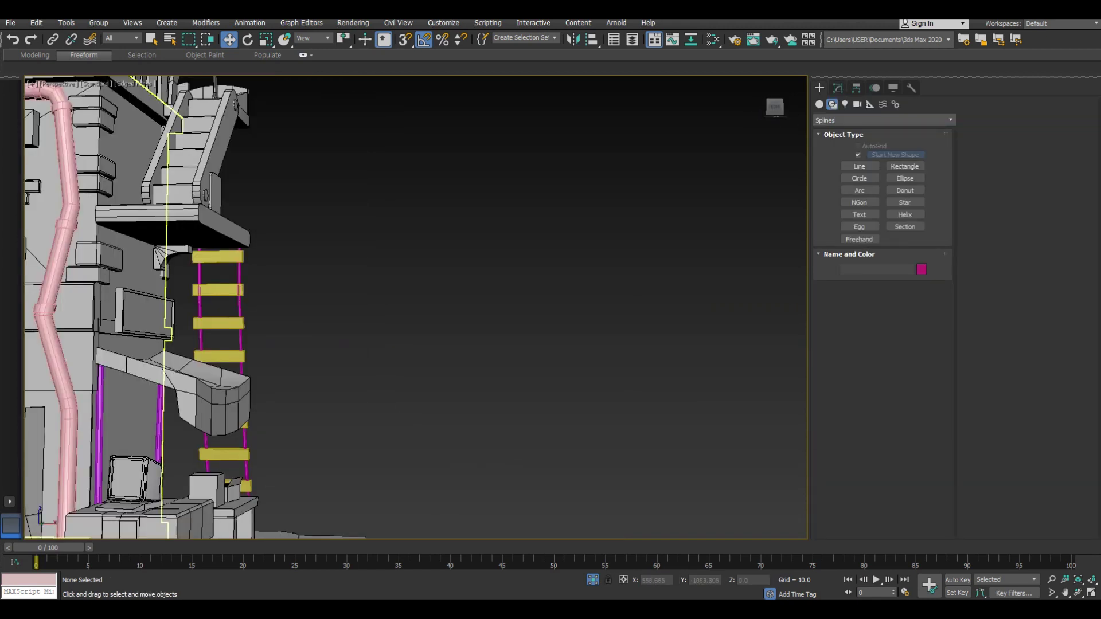
scroll(415, 308, "down", 5)
left_click(468, 320)
Copy the pipe off to the right and detach its polygon bands as a new object.
scroll(416, 308, "up", 3)
left_click_drag(427, 286, 622, 286, "shift")
key("Return")
scroll(401, 308, "up", 3)
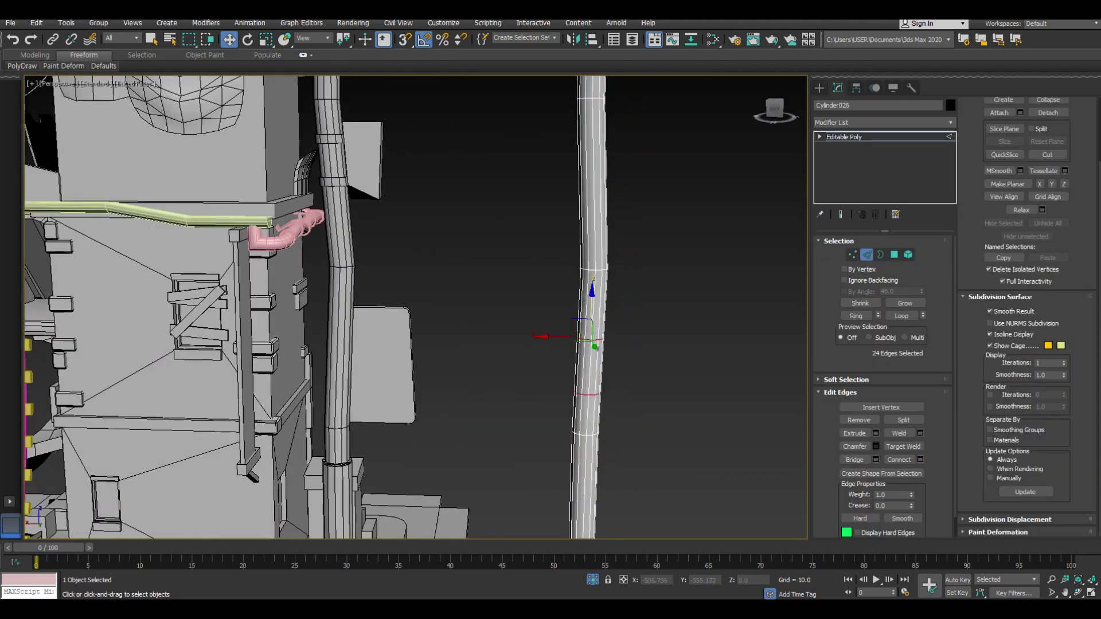
key("4")
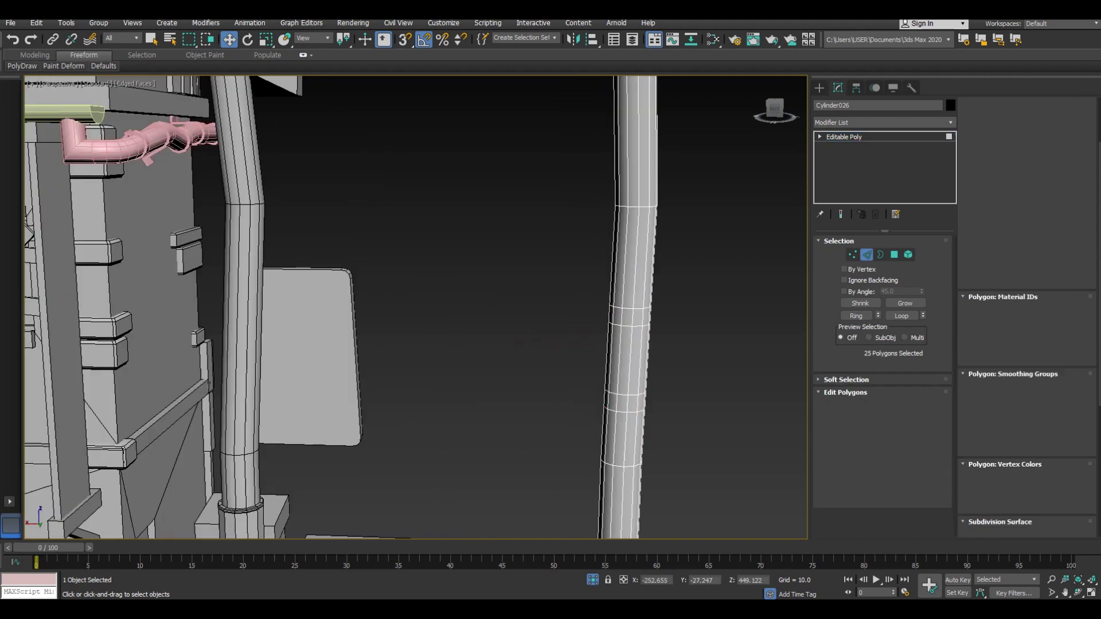
left_click(1048, 112)
key("Return")
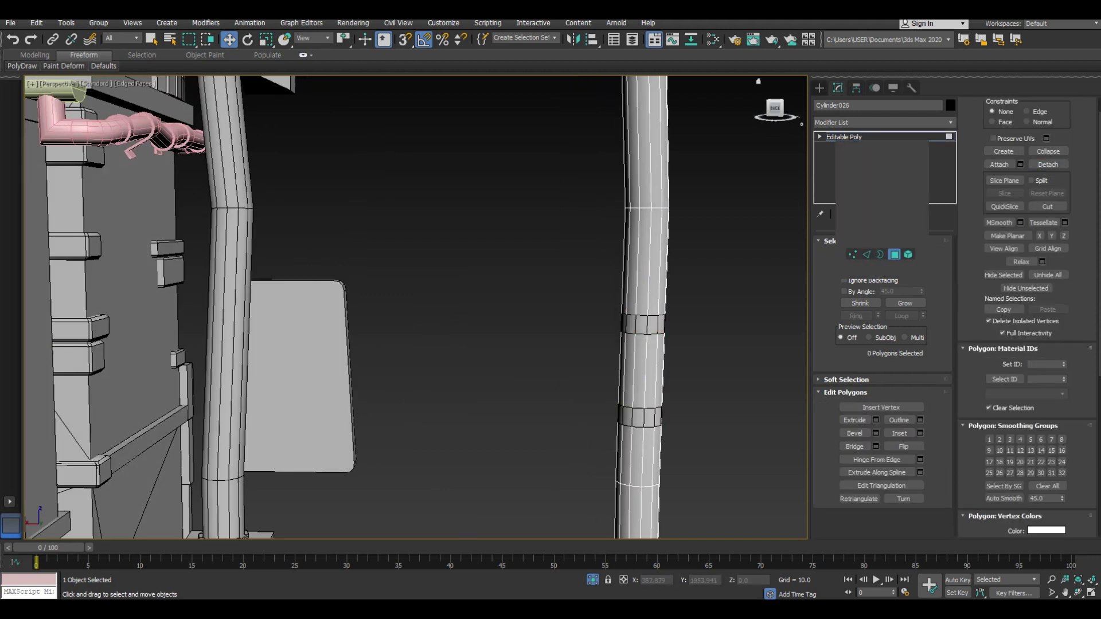
middle_click_drag(402, 309, 516, 310, "alt")
scroll(631, 309, "down", 3)
Give the detached bands a Shell modifier and align the rings onto the building's pipe.
left_click(883, 122)
left_click(848, 310)
key("alt+a")
left_click(593, 401)
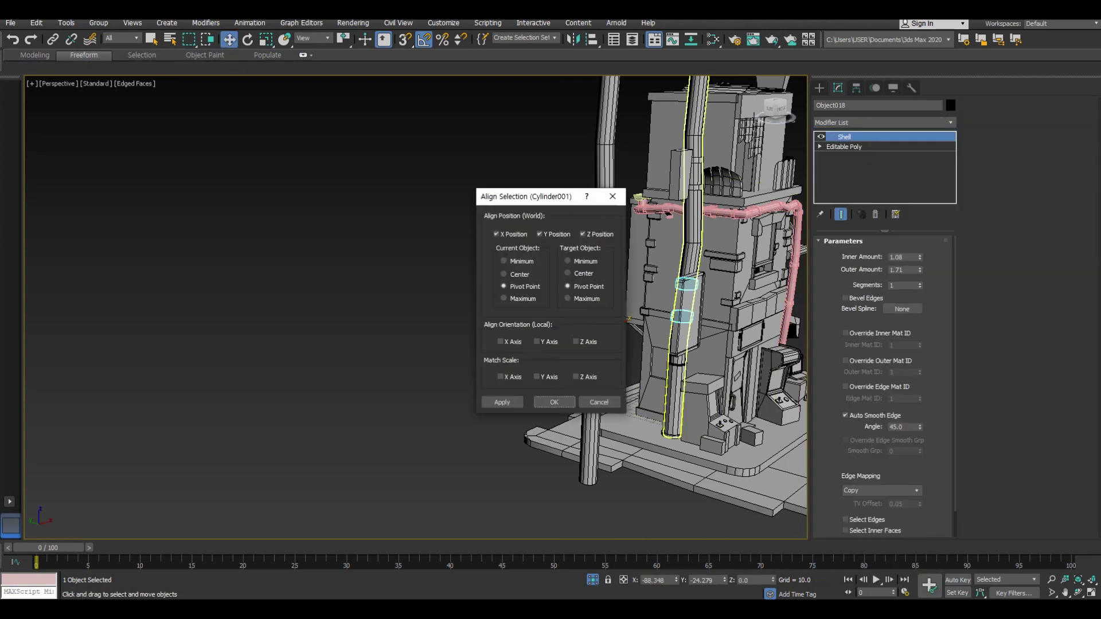
left_click(558, 401)
mouse_move(558, 400)
middle_mouse_down("alt")
mouse_move(698, 423)
mouse_move(573, 401)
middle_mouse_up("alt")
left_click(819, 87)
scroll(475, 214, "up", 3)
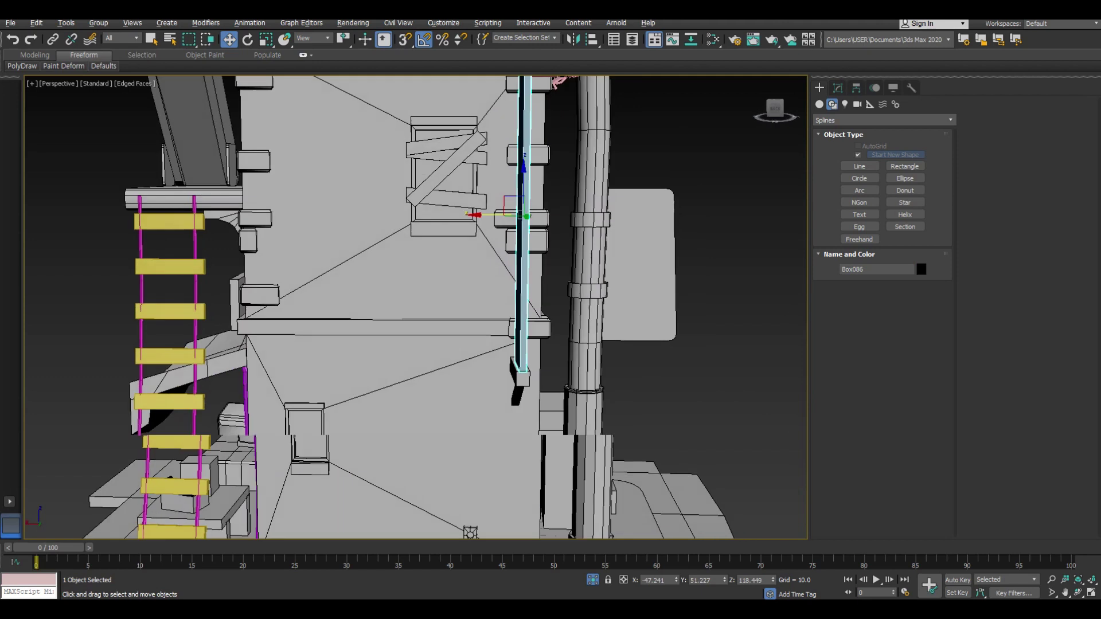
Add a connected edge loop across the slim post Box086.
left_click(475, 214)
key("2")
key("ctrl+shift+e")
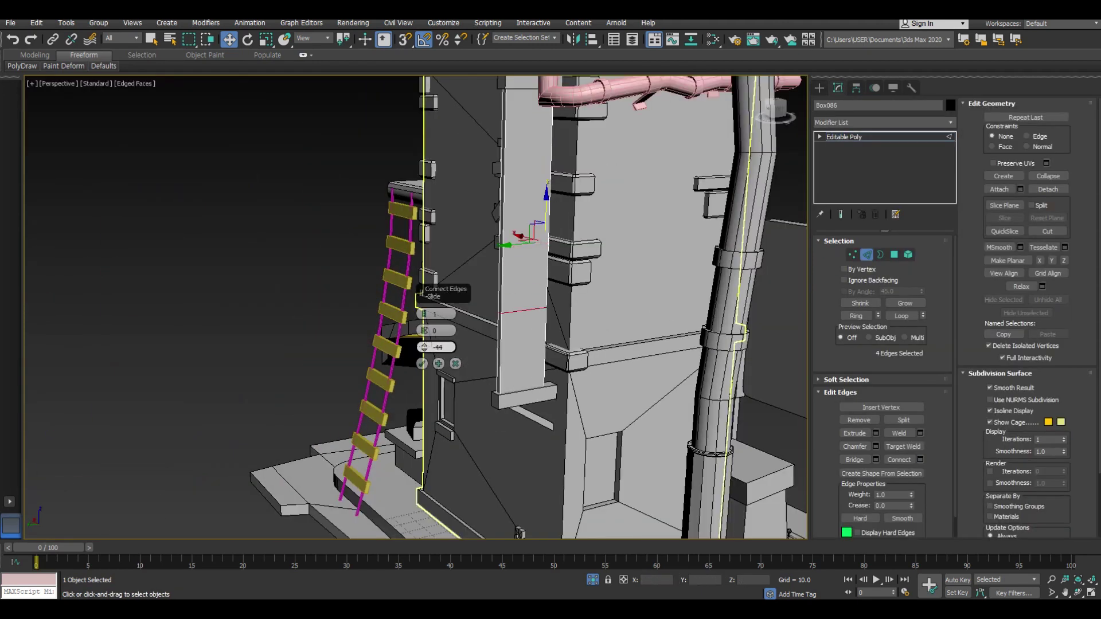
left_click(422, 363)
middle_click_drag(422, 364, 401, 367, "alt")
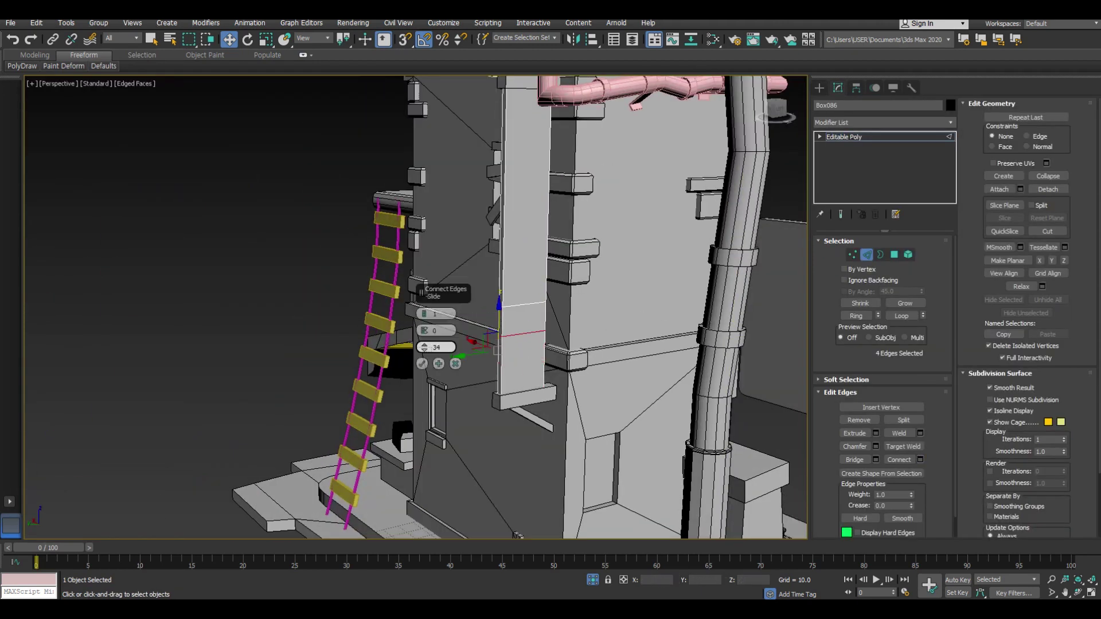
Delete one face of Box086 and check the open border and its vertices.
key("4")
key("z")
key("Delete")
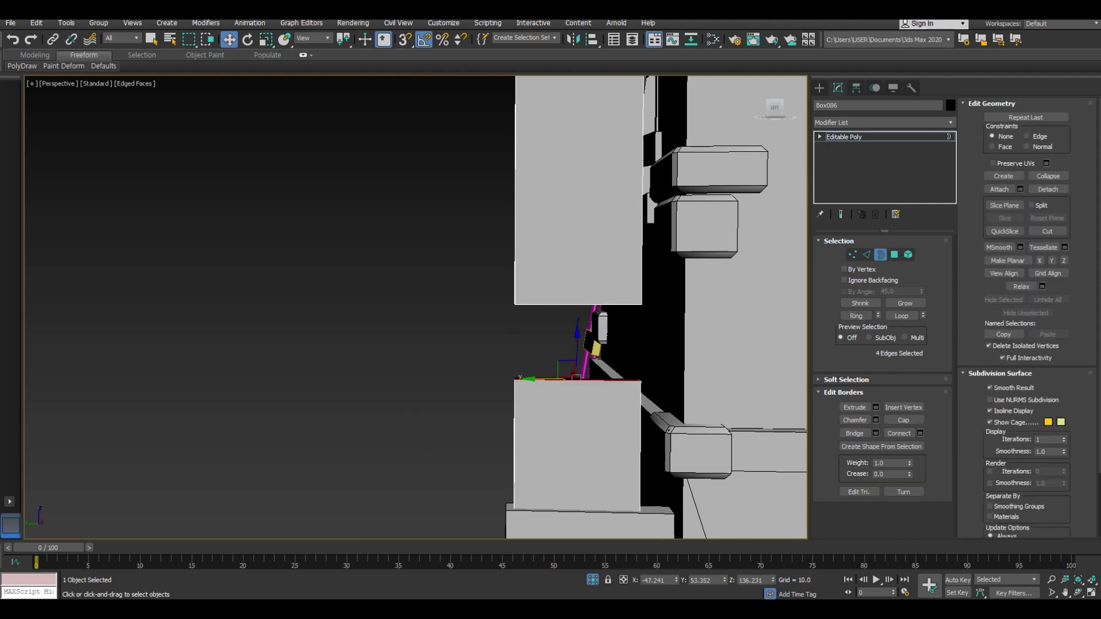
key("3")
middle_click_drag(402, 287, 436, 275, "alt")
key("1")
left_click(614, 319)
key("z")
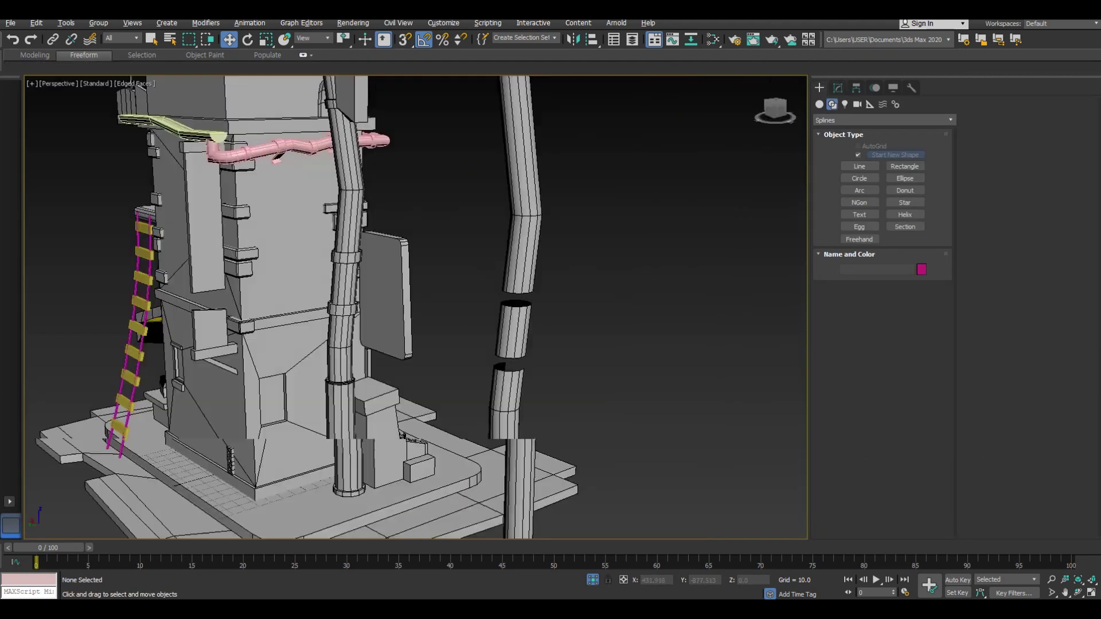
scroll(415, 308, "down", 5)
middle_click_drag(402, 287, 476, 287, "alt")
scroll(442, 189, "up", 5)
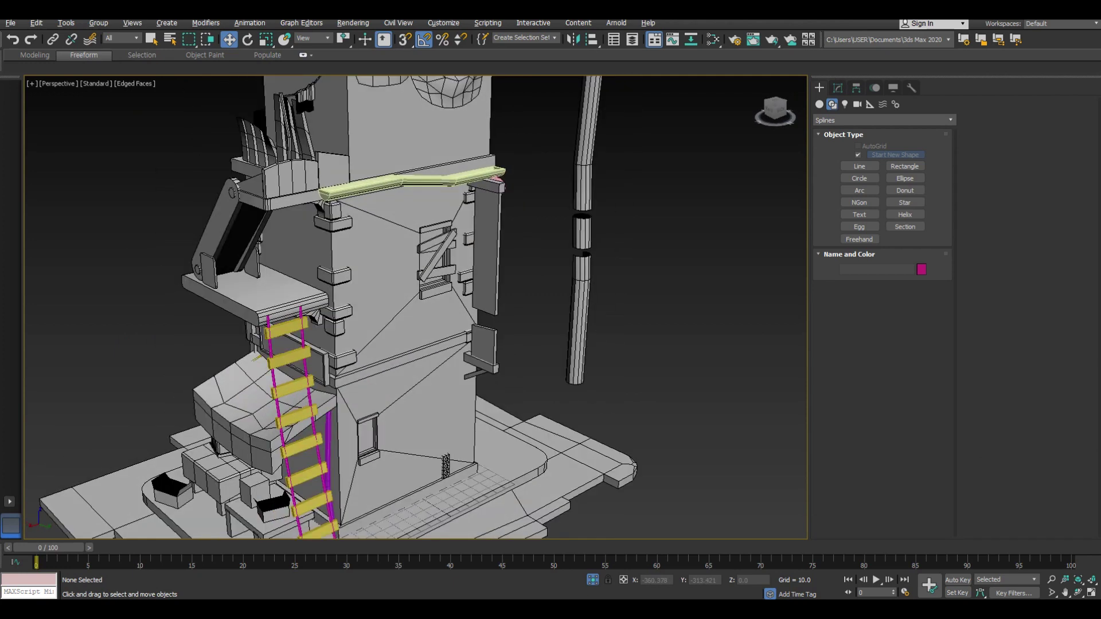
Create a thin six-sided cylinder on top of the short wall and raise it slightly.
scroll(442, 190, "up", 2)
scroll(415, 308, "down", 4)
middle_click_drag(401, 287, 470, 286, "alt")
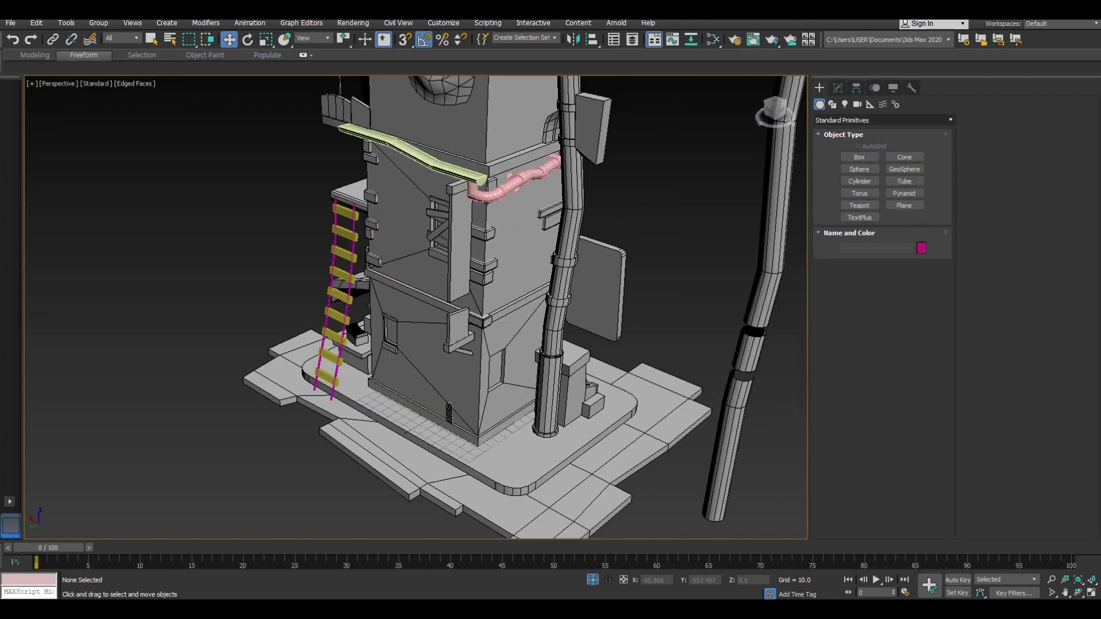
key("alt+w")
scroll(230, 189, "up", 2)
scroll(229, 189, "up", 2)
scroll(218, 189, "up", 3)
left_click_drag(154, 156, 158, 157)
left_click(155, 143)
key("w")
key("z")
left_click_drag(586, 453, 585, 441)
middle_click_drag(631, 470, 614, 367)
Clone the 0.351-radius, 12.204-tall rod as Cylinder028 and convert the copy to Editable Poly.
key("ctrl+m")
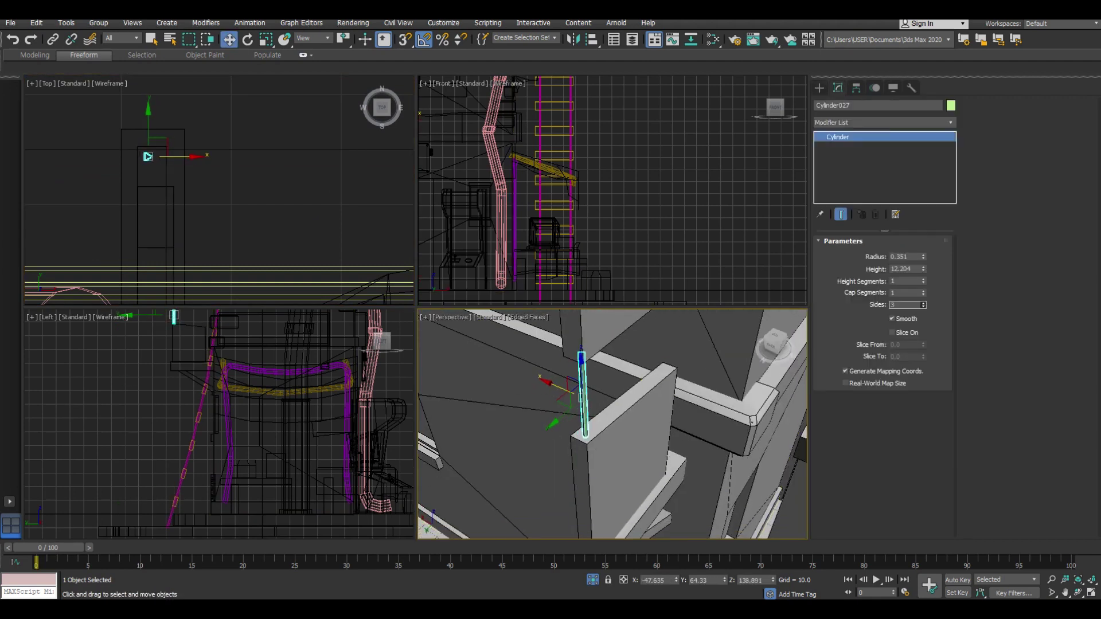
left_click_drag(147, 179, 147, 174, "shift")
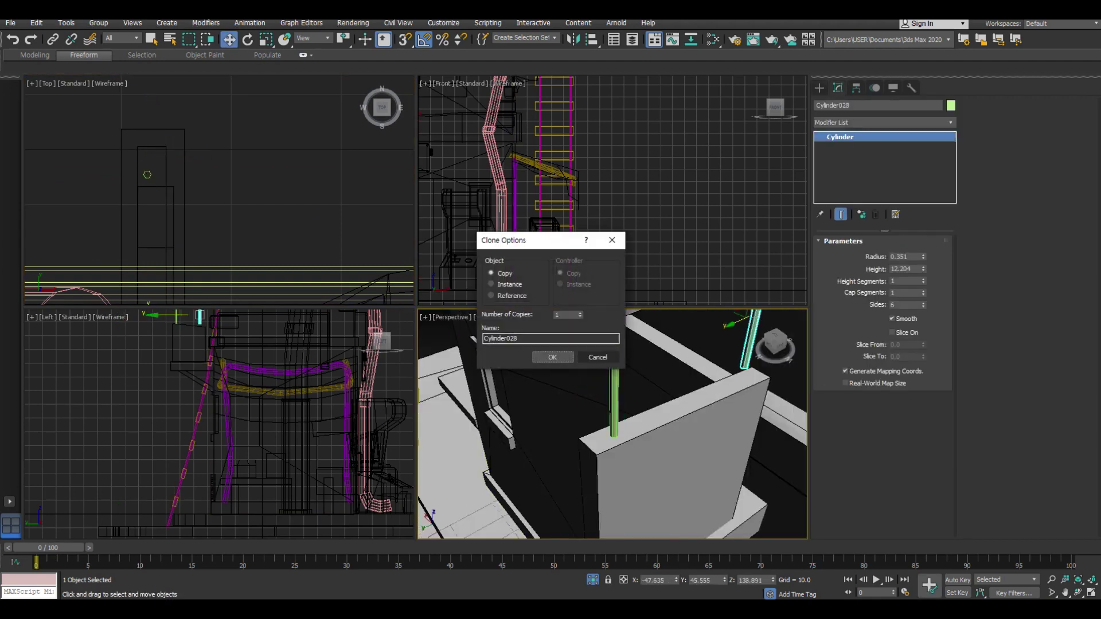
key("Return")
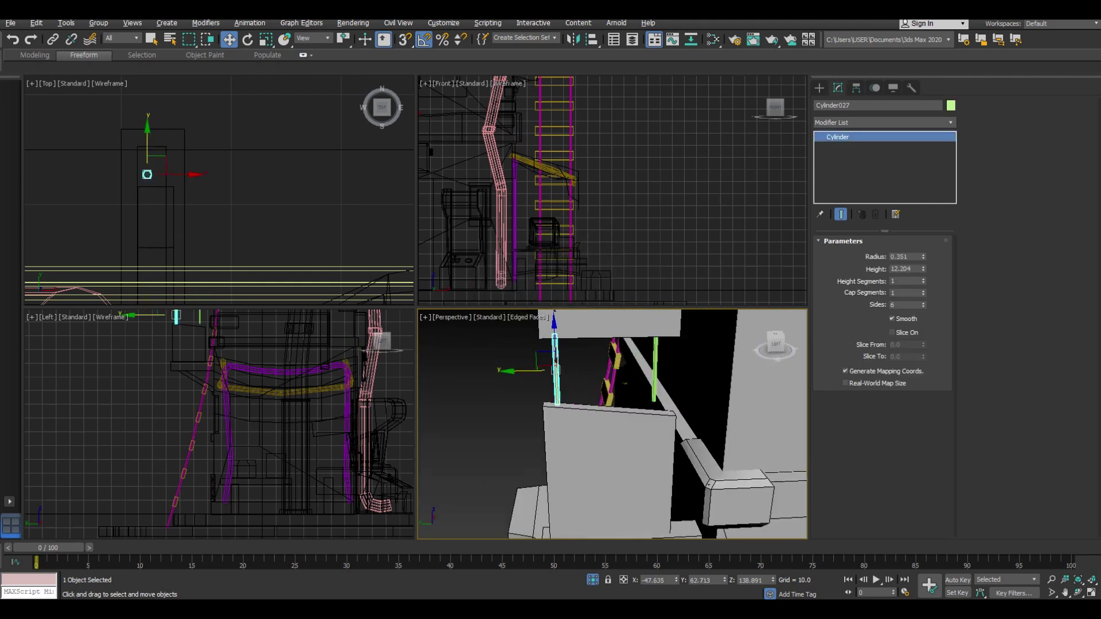
right_click(663, 401)
left_click(625, 504)
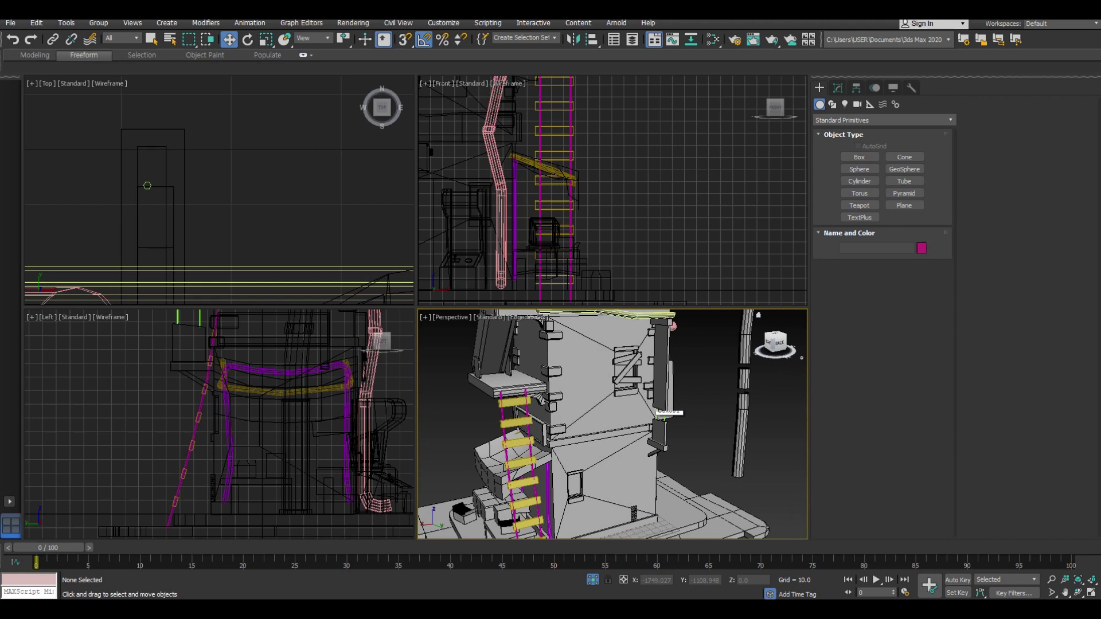
scroll(662, 413, "down", 5)
scroll(619, 401, "up", 5)
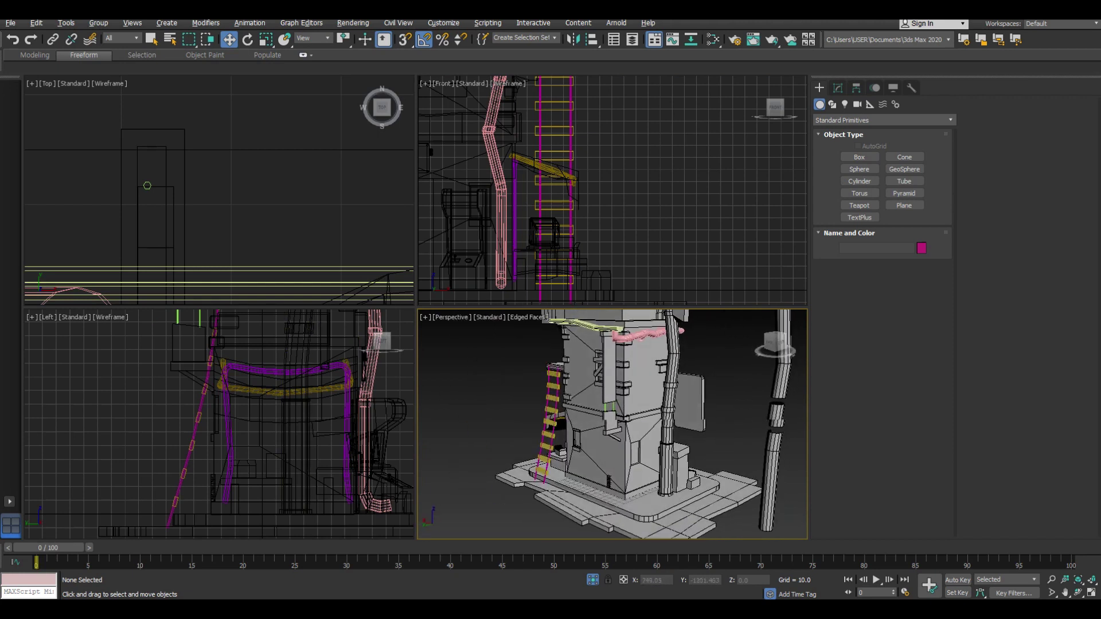
Create a small box and move it down onto the platform base.
middle_click_drag(659, 402, 758, 315, "alt")
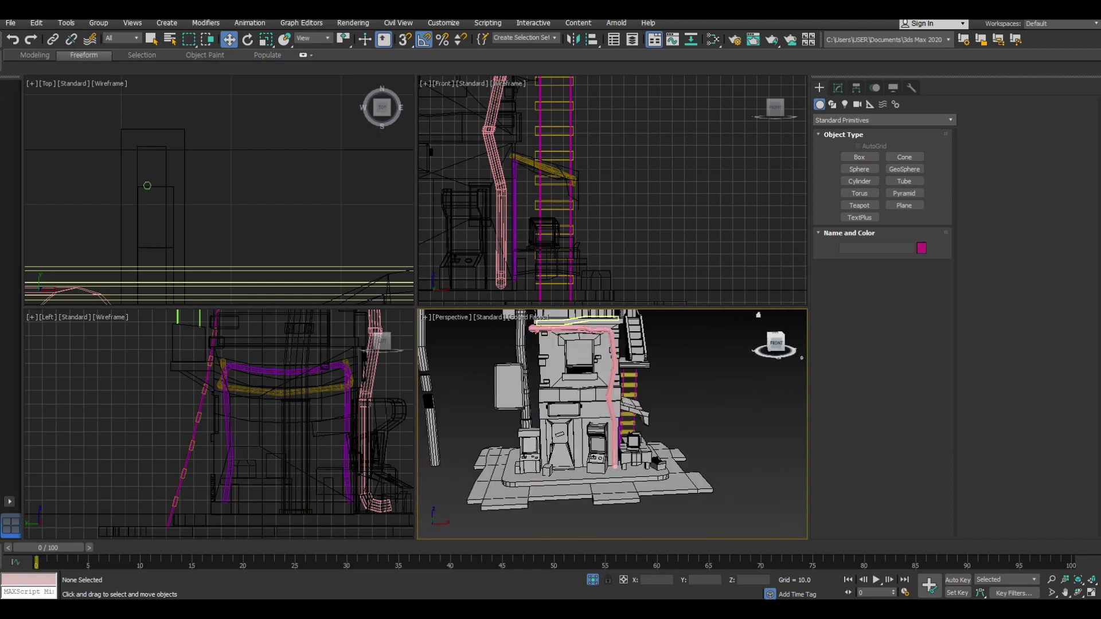
scroll(758, 315, "up", 3)
left_click(545, 459)
left_click(859, 156)
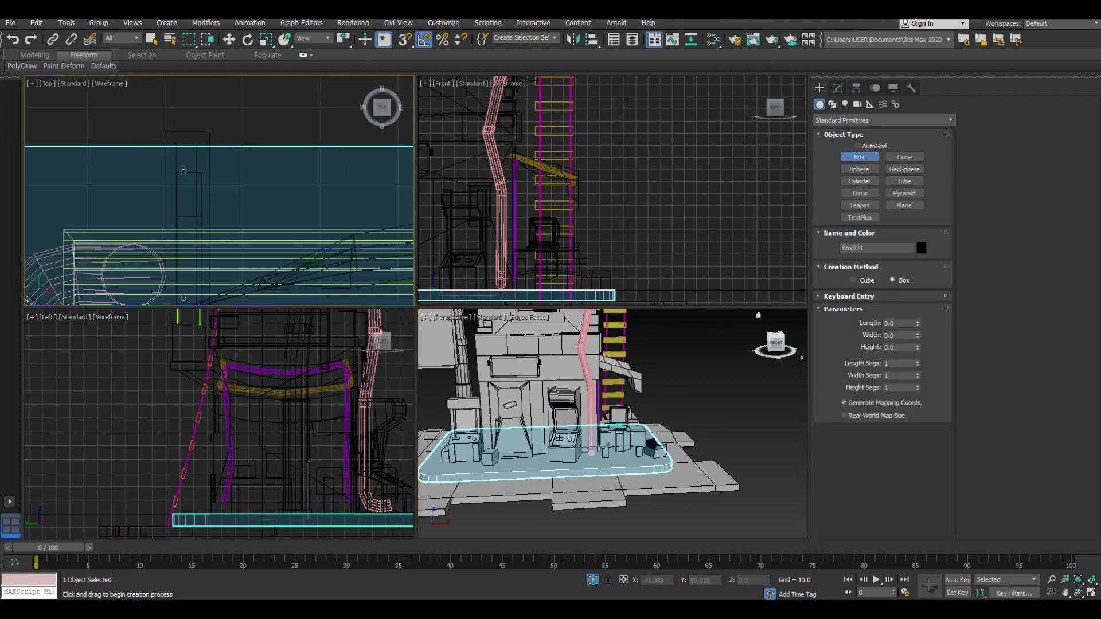
scroll(218, 190, "down", 3)
scroll(301, 267, "up", 5)
key("w")
scroll(590, 459, "up", 3)
scroll(602, 478, "up", 2)
scroll(627, 467, "up", 2)
mouse_move(586, 472)
left_mouse_down()
mouse_move(565, 450)
mouse_move(589, 459)
left_mouse_up()
middle_click_drag(590, 471, 579, 453, "alt")
Convert the box to Editable Poly and bevel its top face into a slab.
right_click(578, 504)
key("Escape")
left_click(837, 88)
right_click(571, 424)
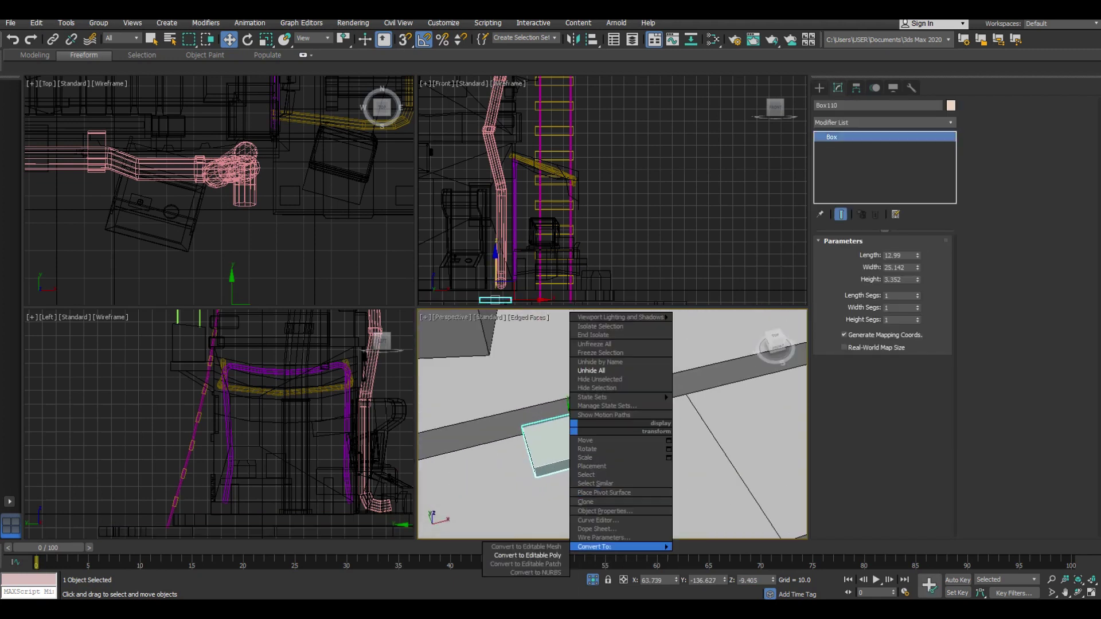
left_click(706, 504)
key("4")
left_click(580, 436)
middle_click_drag(581, 436, 561, 430, "alt")
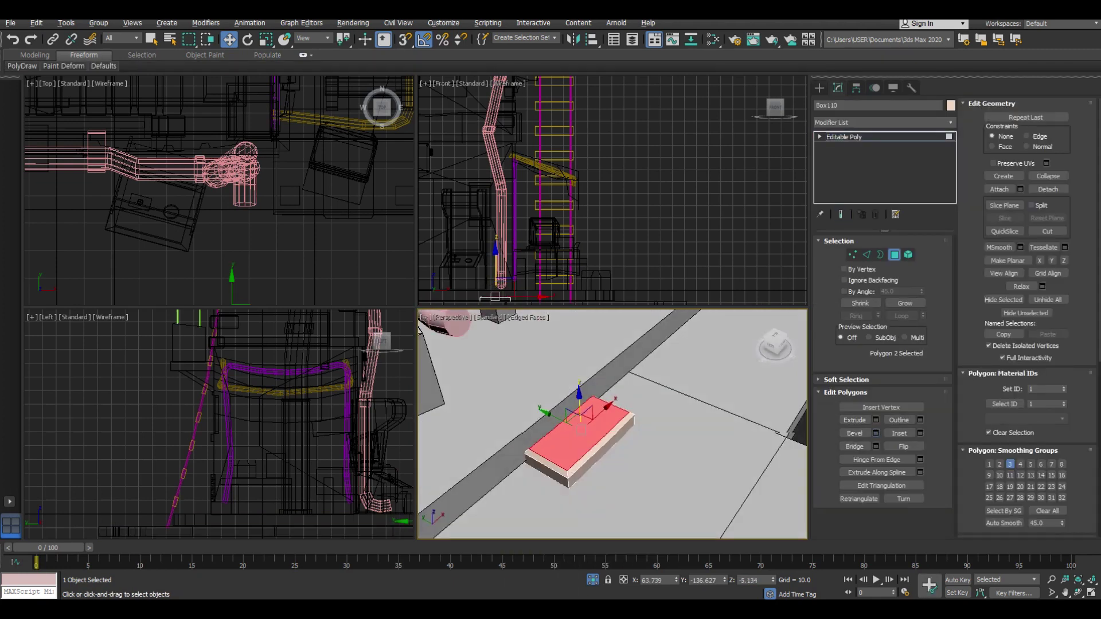
left_click(565, 441)
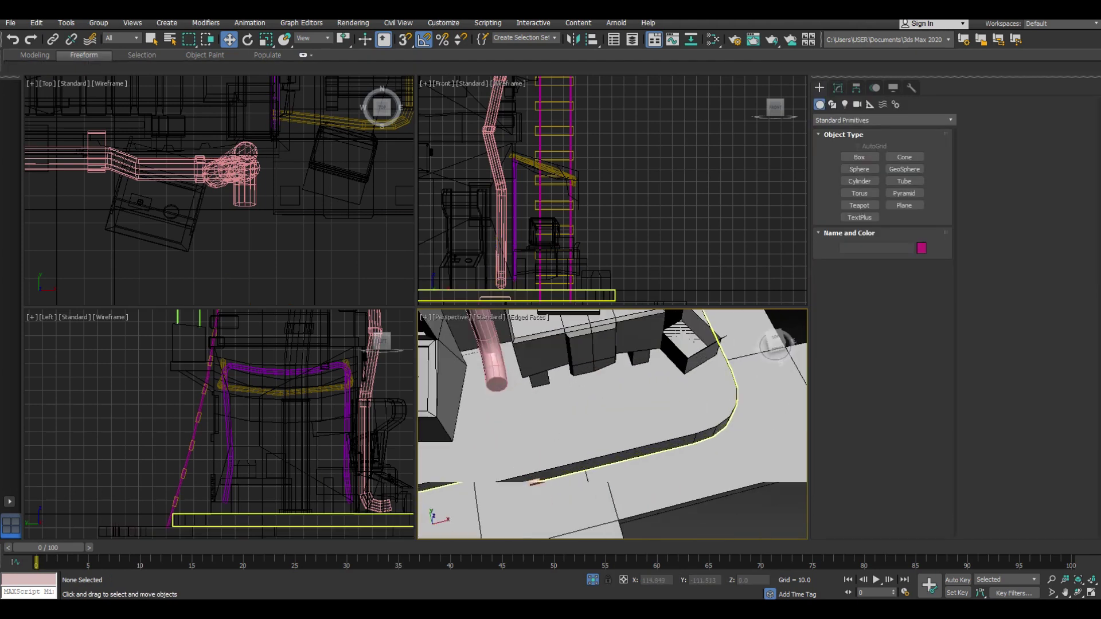
Clone the slab as Box111 and slide it along the base.
middle_click_drag(612, 424, 574, 401, "alt")
key("ctrl+v")
key("Return")
scroll(533, 390, "up", 4)
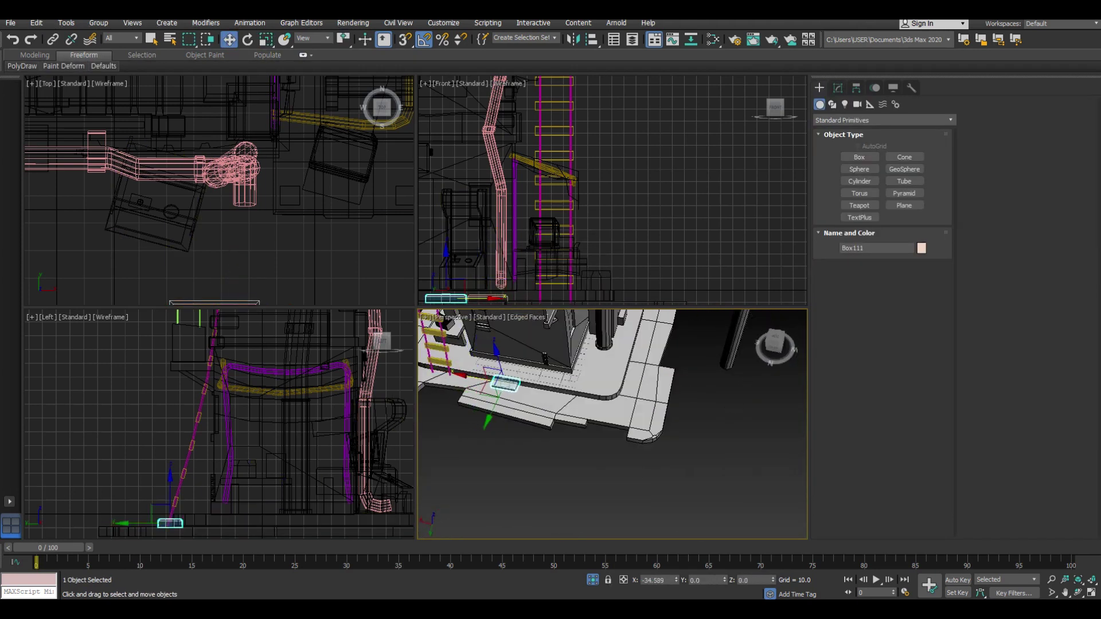
scroll(533, 390, "up", 3)
left_click_drag(532, 389, 524, 408)
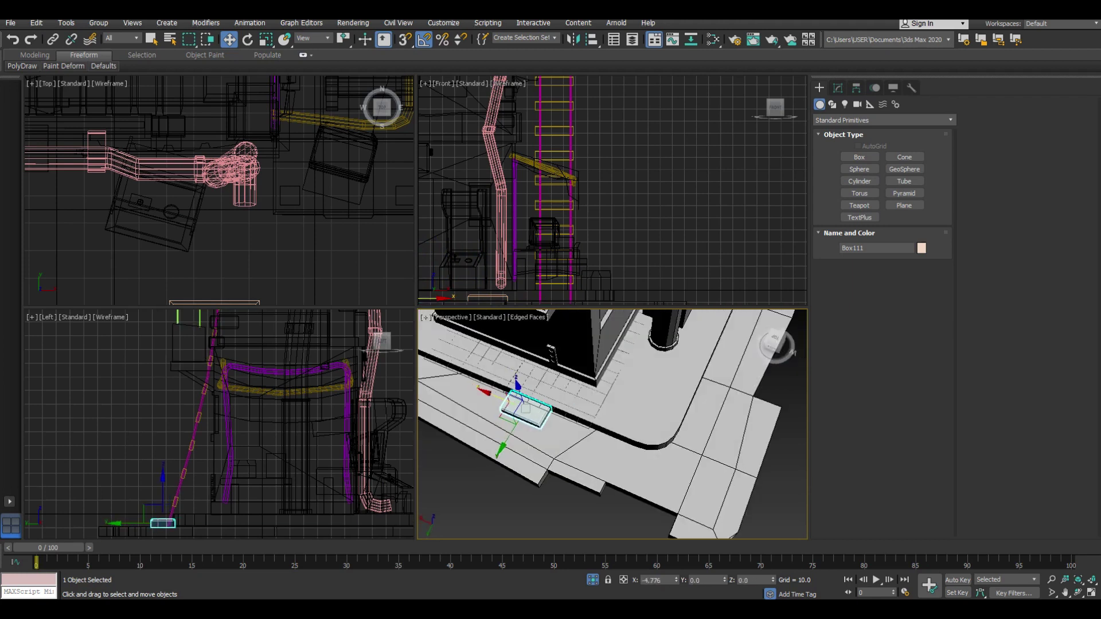
Zoom to the whole building in a full-size perspective view and select all objects.
left_click(758, 330)
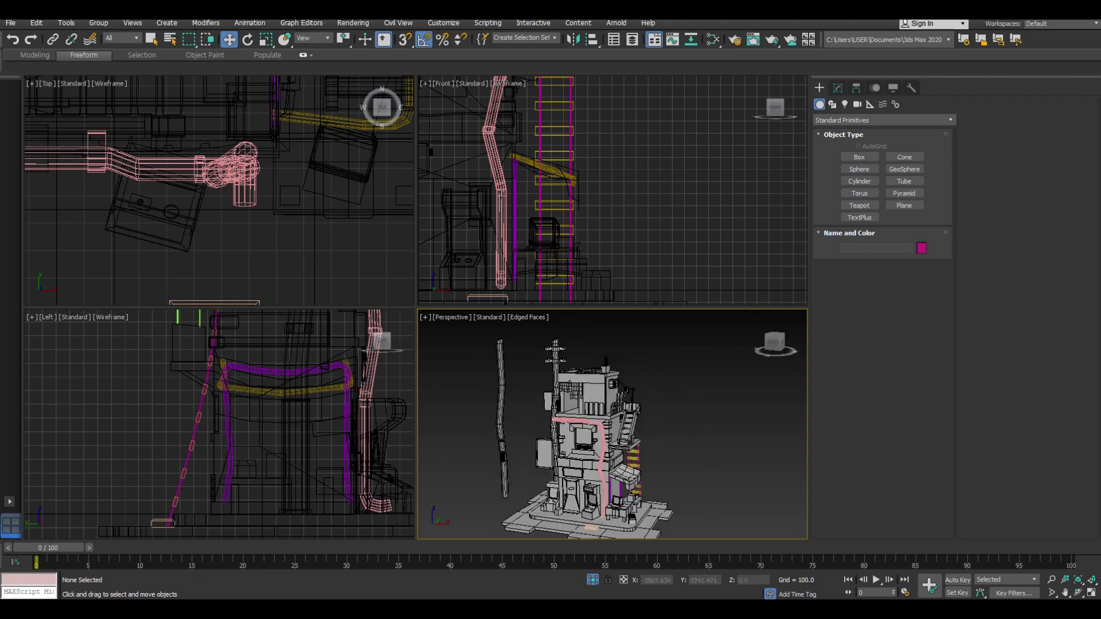
key("alt+w")
key("ctrl+a")
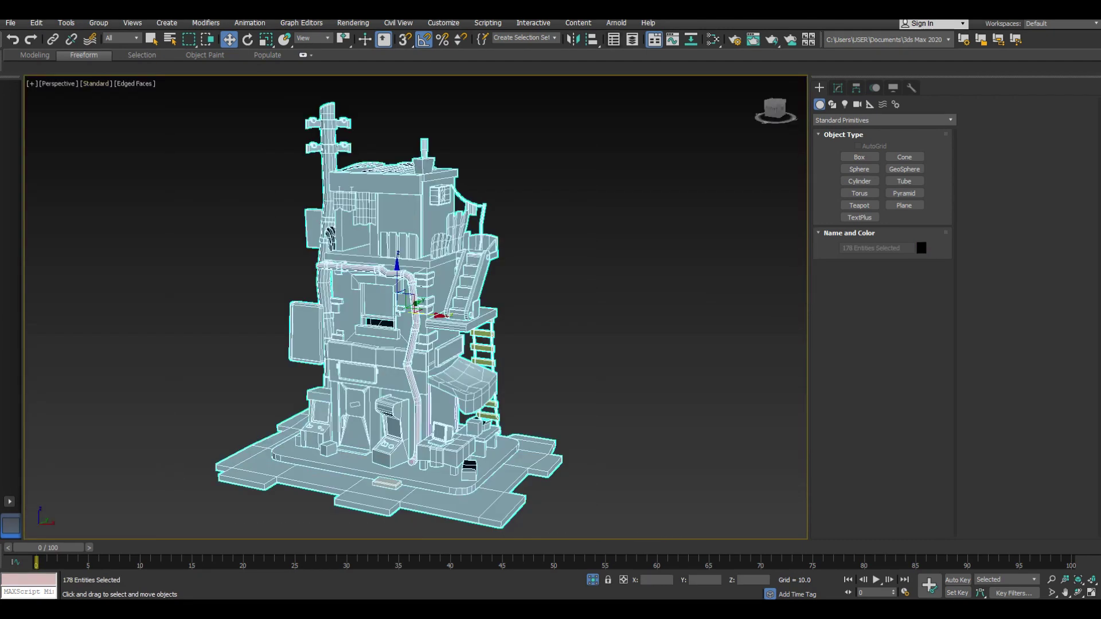